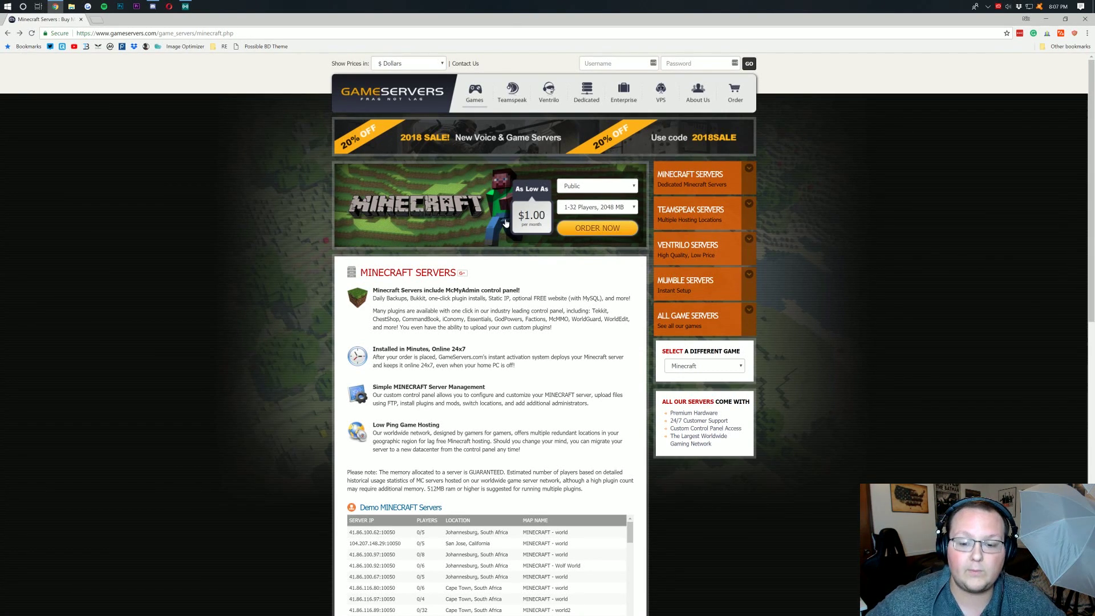
# Select the 1-32 Players, 2048 MB Minecraft plan and start ordering it
pyautogui.click(619, 207)
pyautogui.click(584, 218)
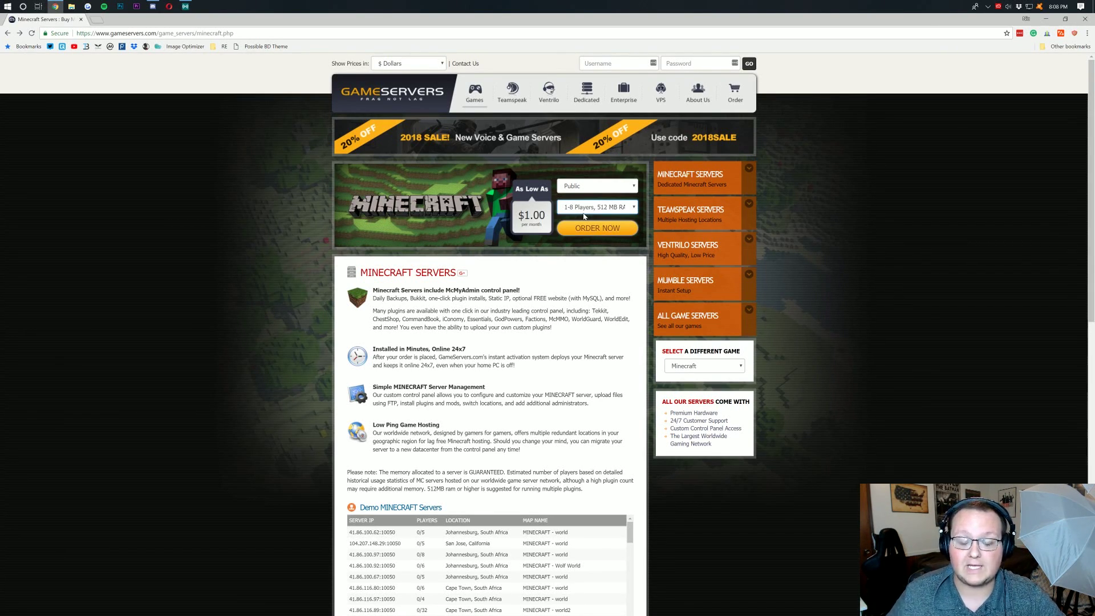
pyautogui.click(585, 211)
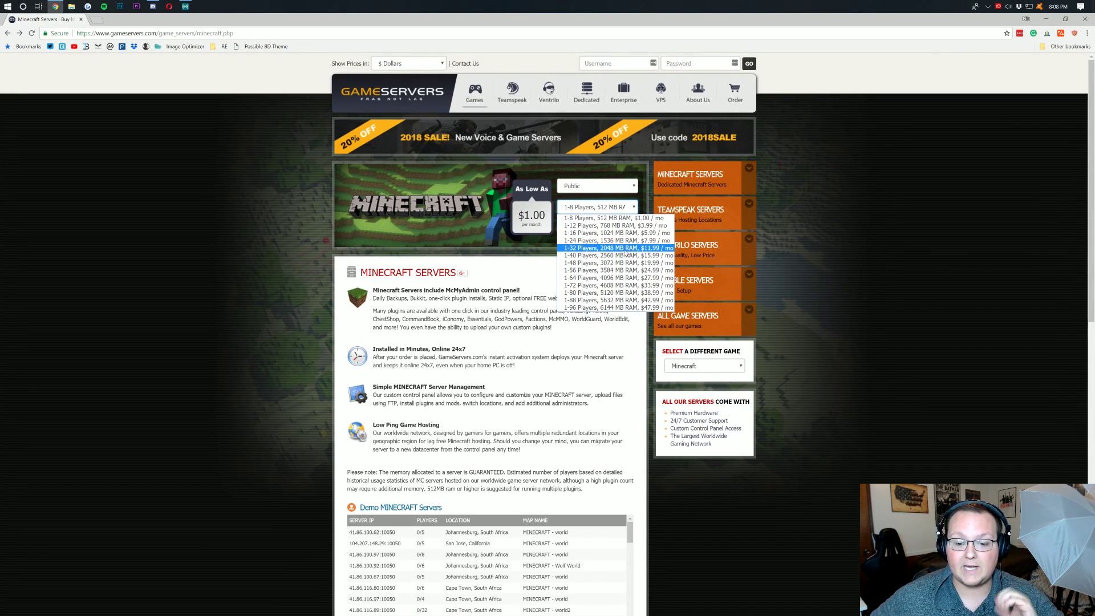
pyautogui.click(621, 249)
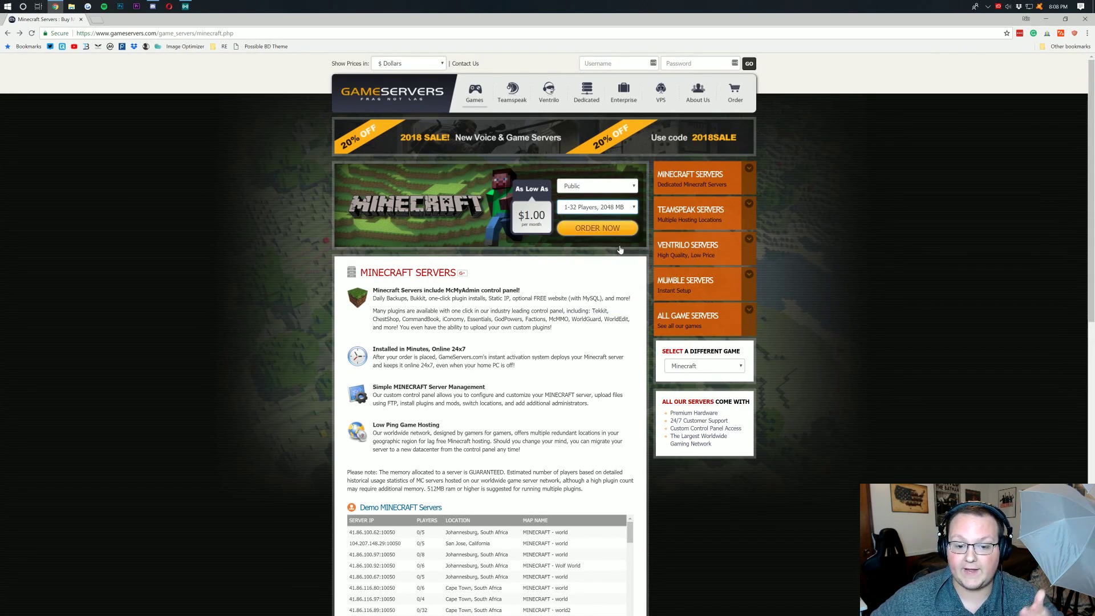
pyautogui.click(575, 212)
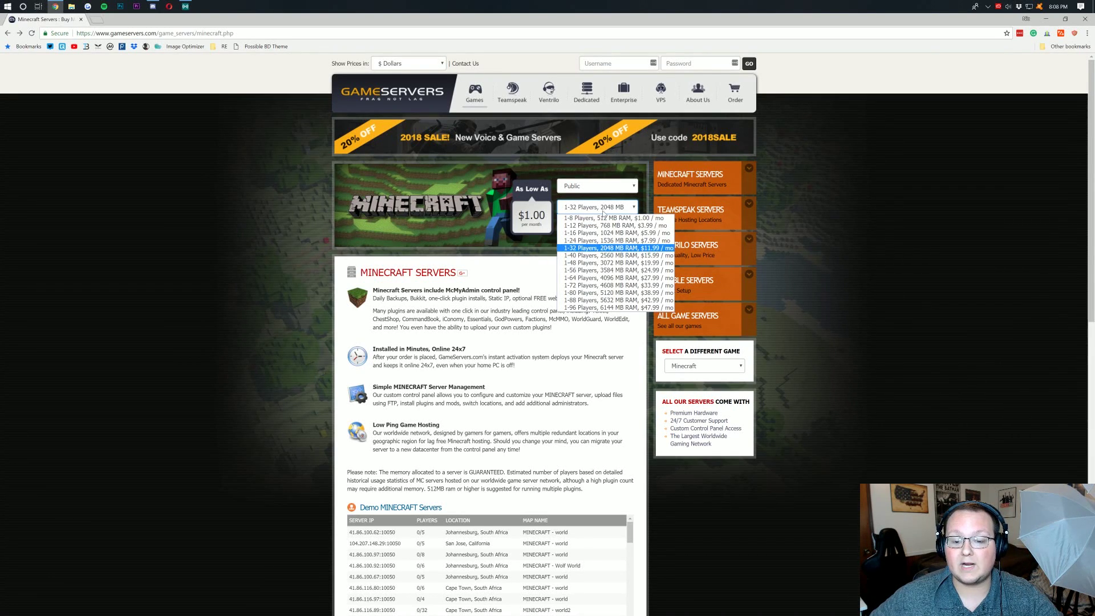
pyautogui.click(614, 249)
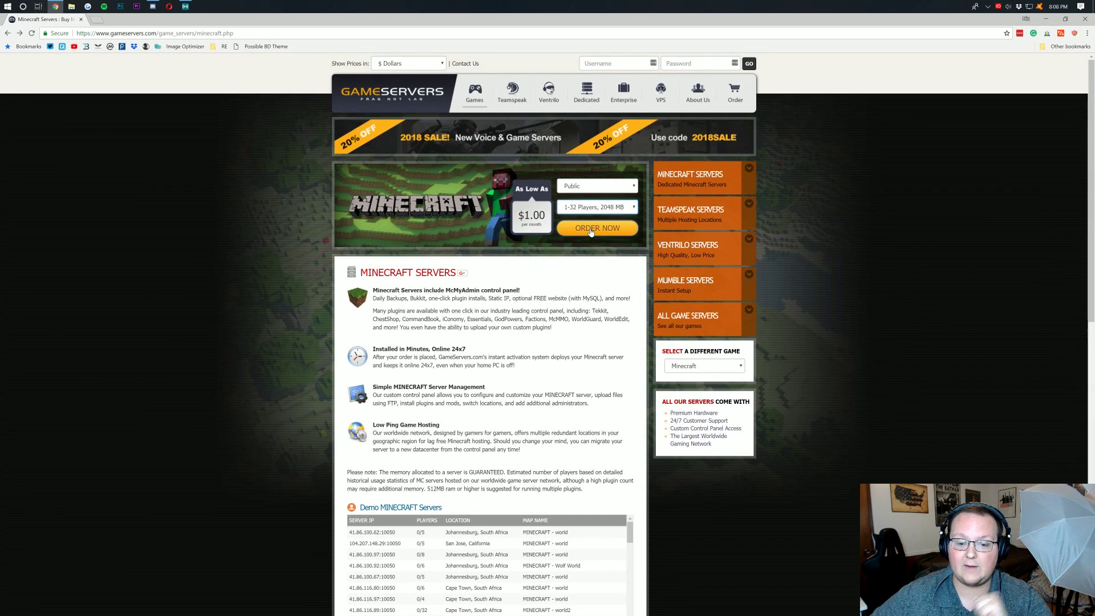
pyautogui.click(590, 229)
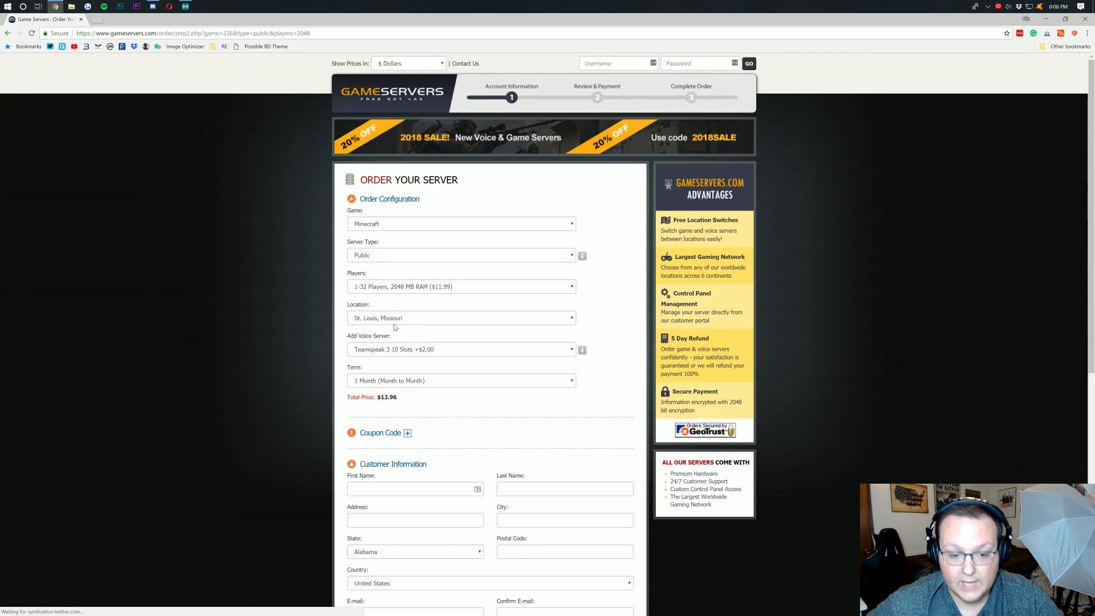
pyautogui.scroll(-4, 406, 252)
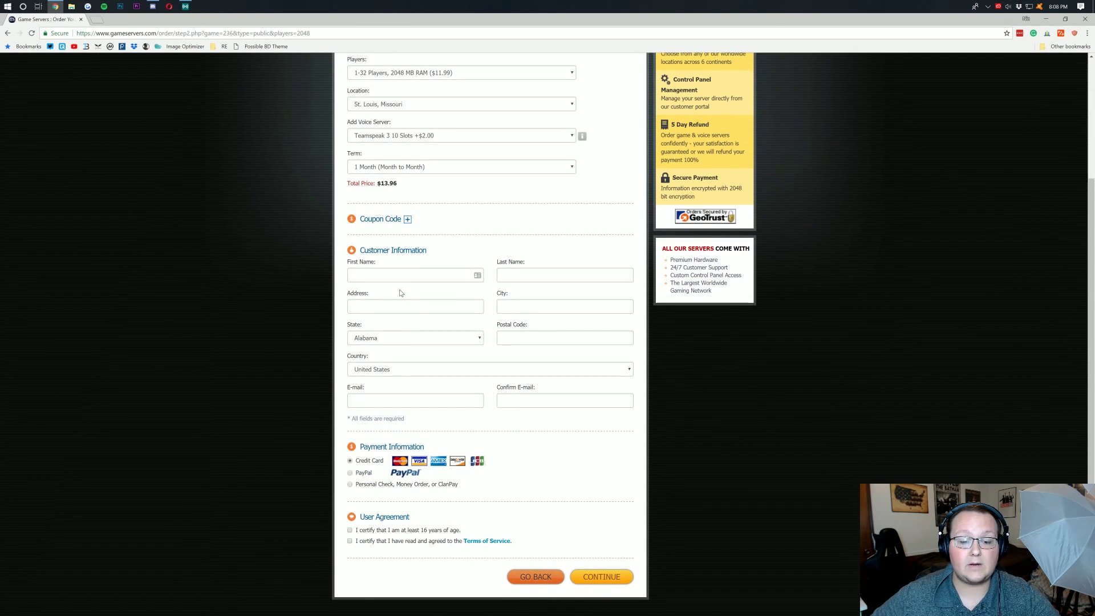
pyautogui.scroll(2, 410, 319)
pyautogui.scroll(2, 410, 319)
pyautogui.scroll(-1, 411, 319)
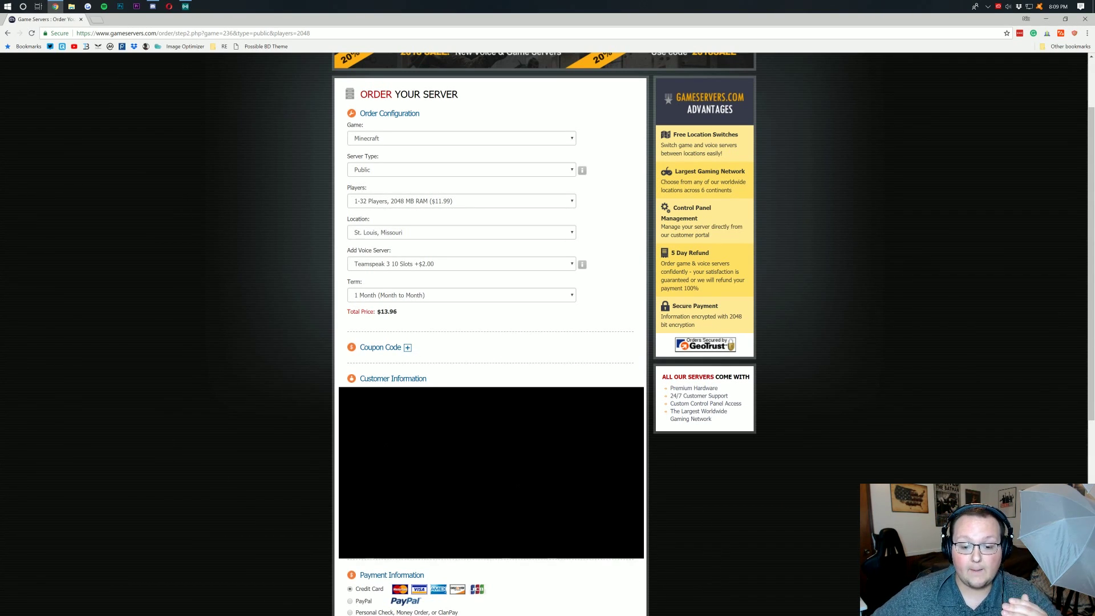
# Apply the coupon code 2018sale to the order
pyautogui.click(407, 348)
pyautogui.click(376, 361)
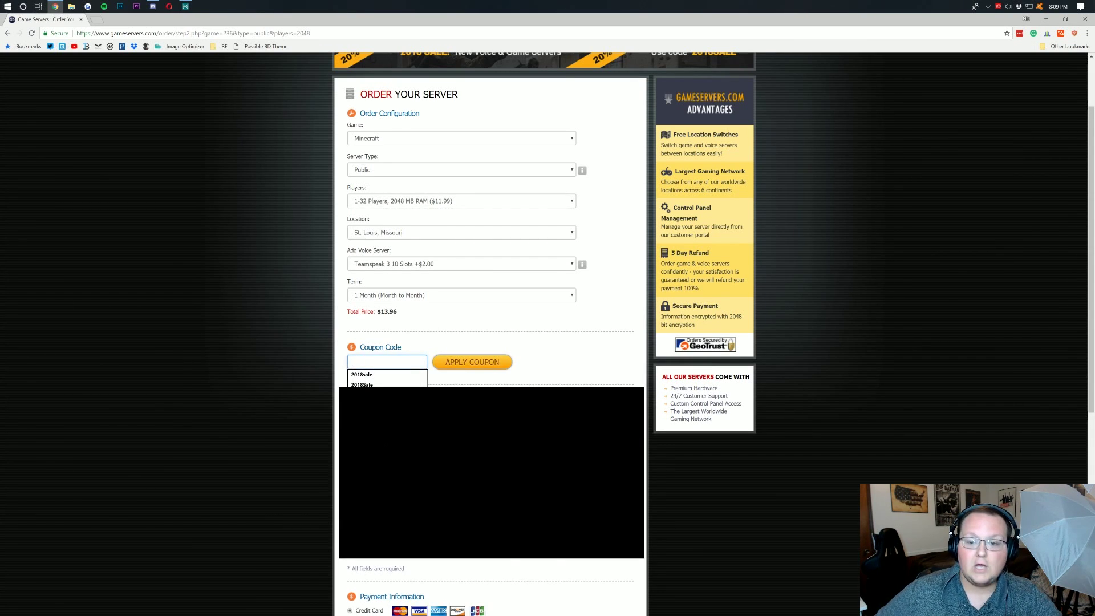
pyautogui.write('2018sale')
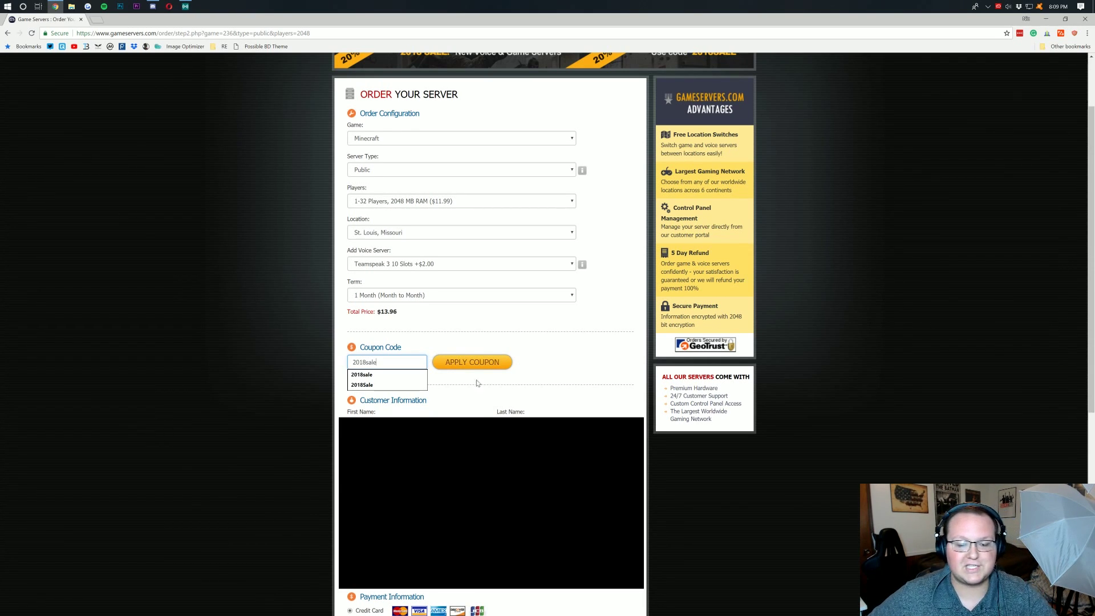
pyautogui.click(484, 362)
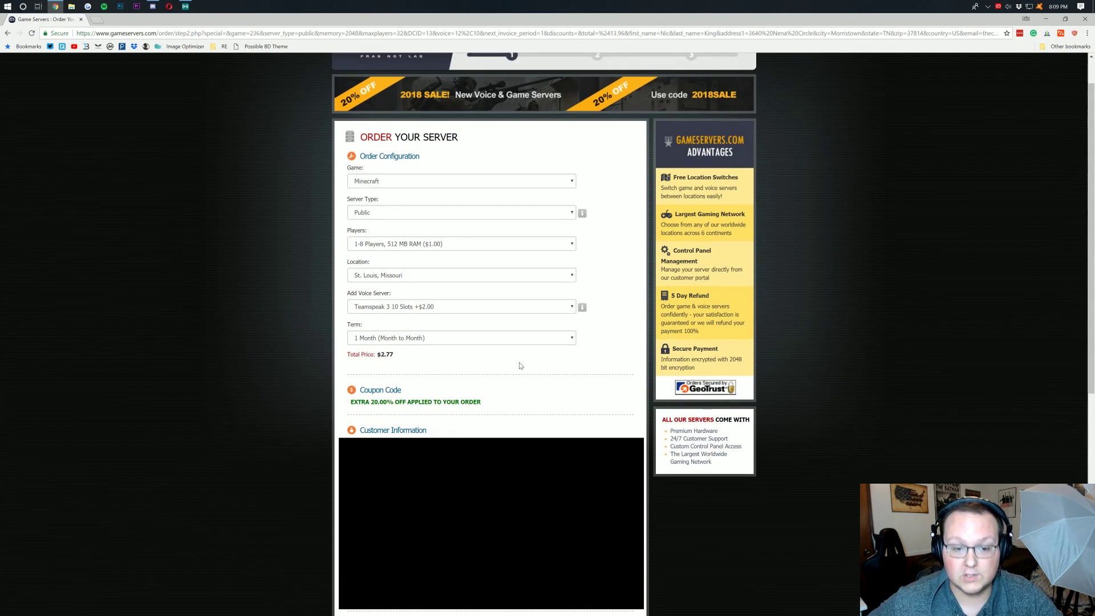
# Keep Minecraft, Public server type, and restore the 1-32 Players, 2048 MB RAM plan
pyautogui.click(432, 182)
pyautogui.click(362, 192)
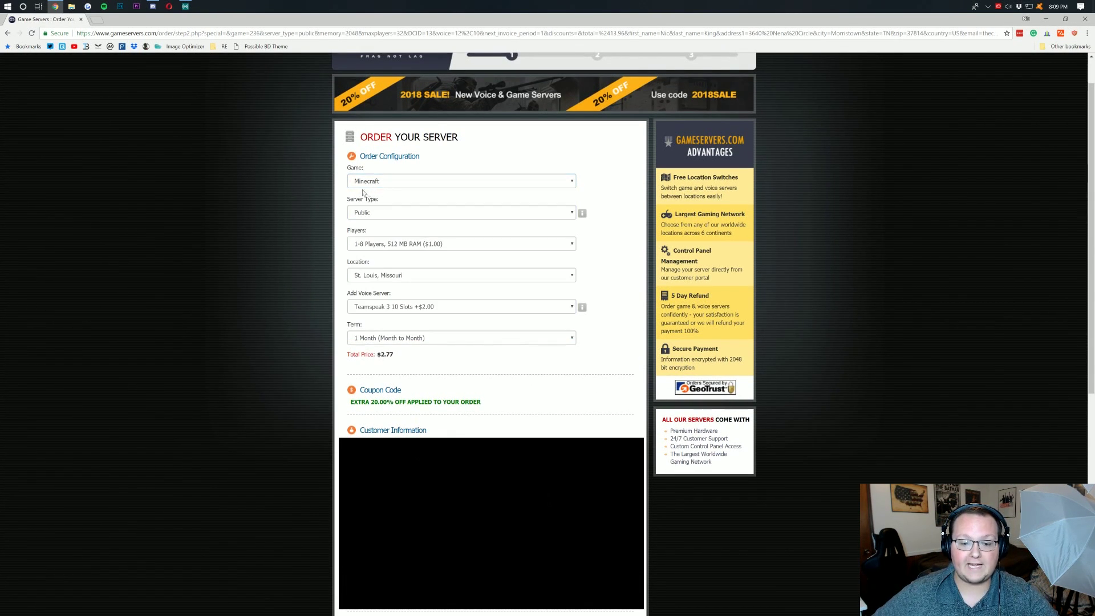
pyautogui.click(369, 215)
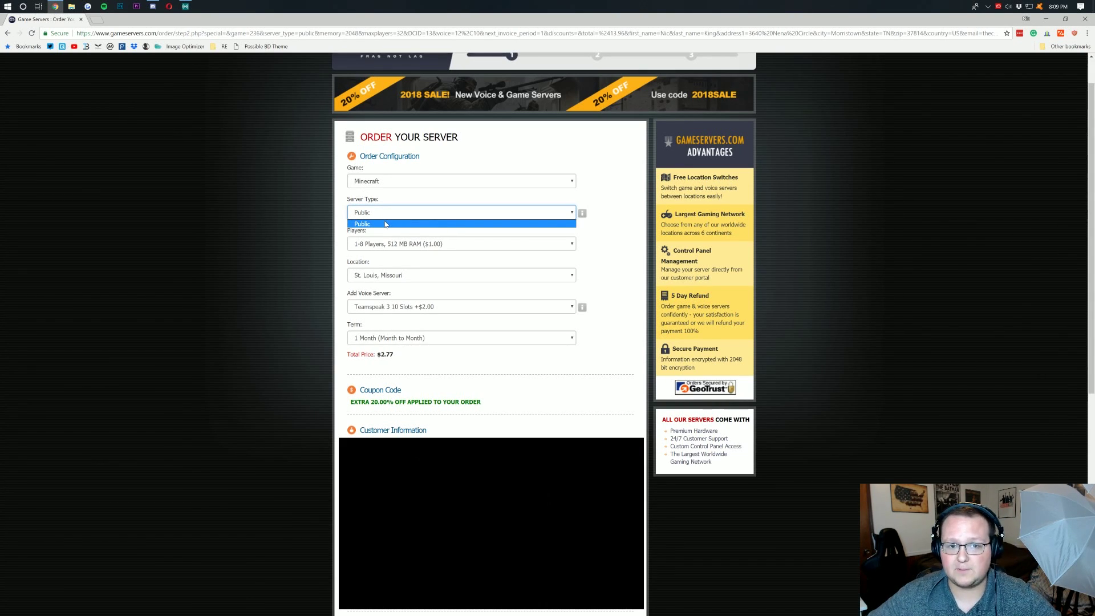
pyautogui.click(289, 215)
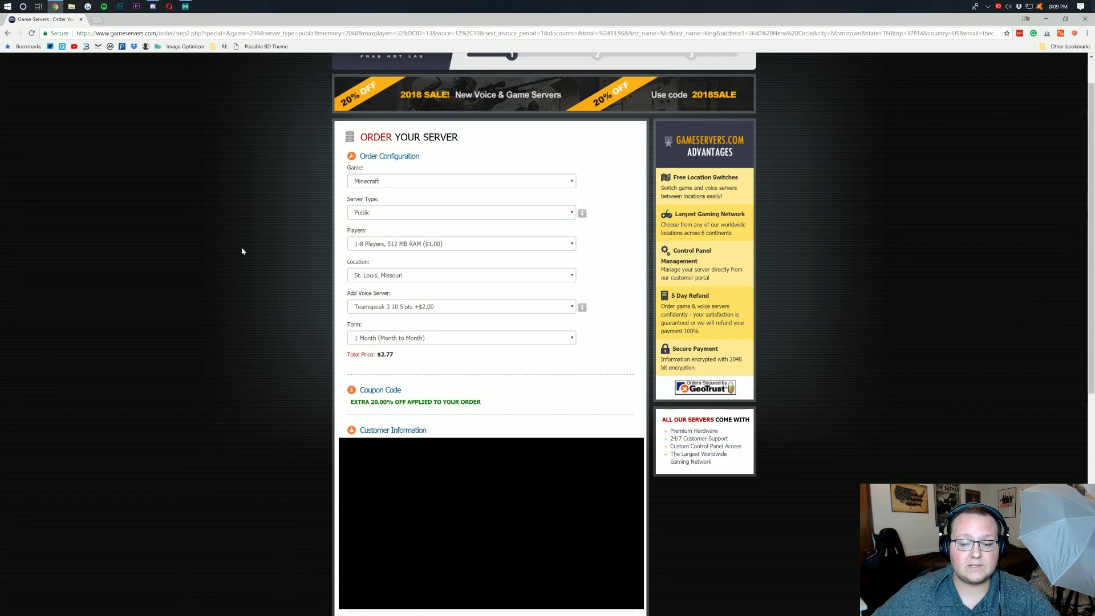
pyautogui.click(373, 245)
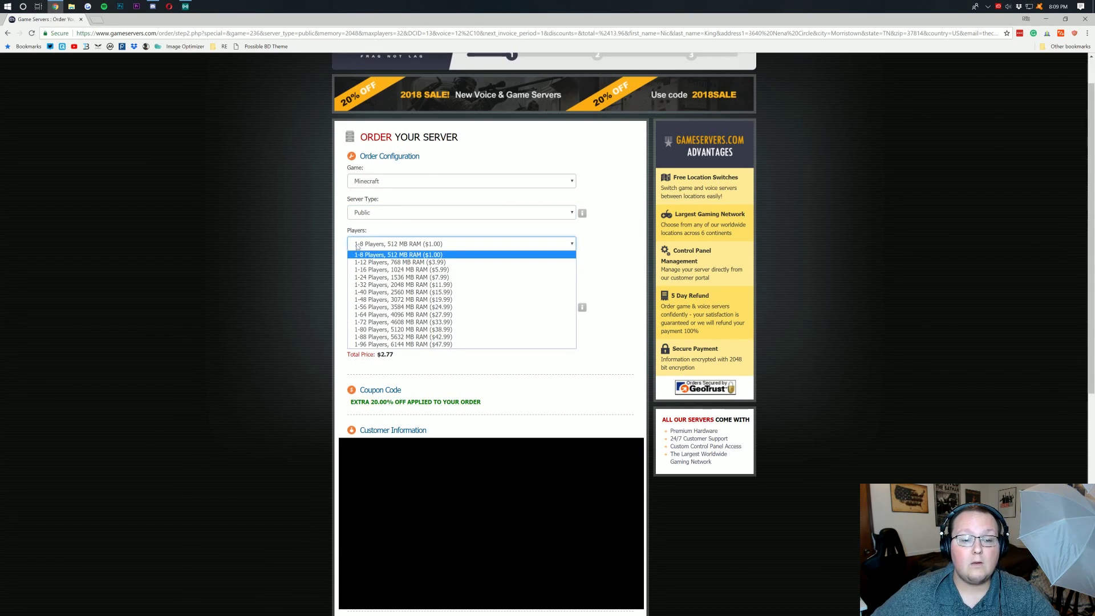
pyautogui.click(418, 285)
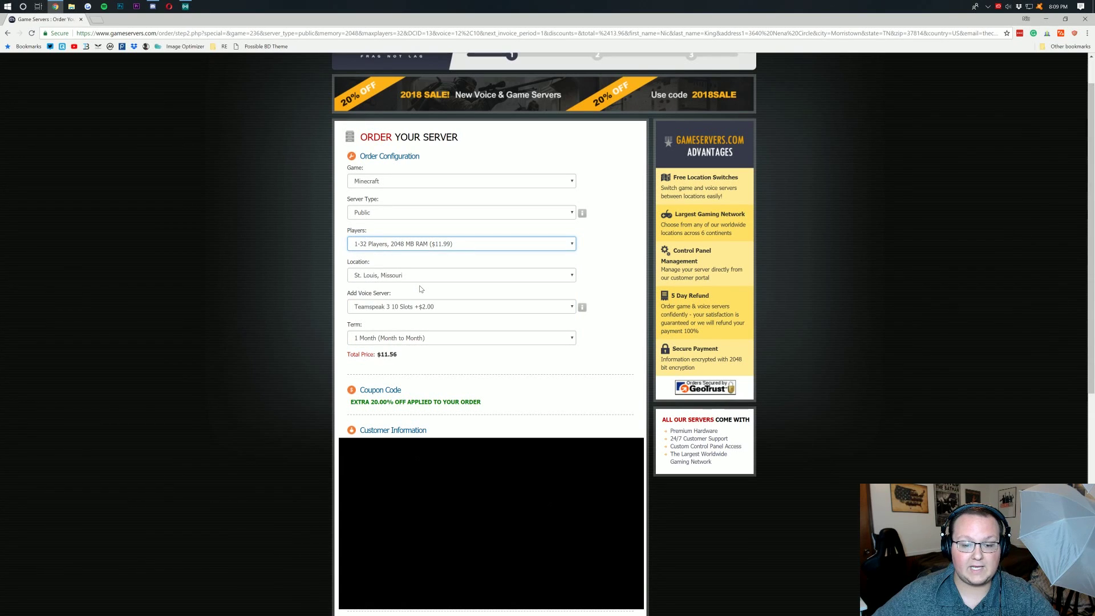
# Host the server in Dallas, Texas and choose No Voice Server, giving a $9.59 total
pyautogui.click(407, 279)
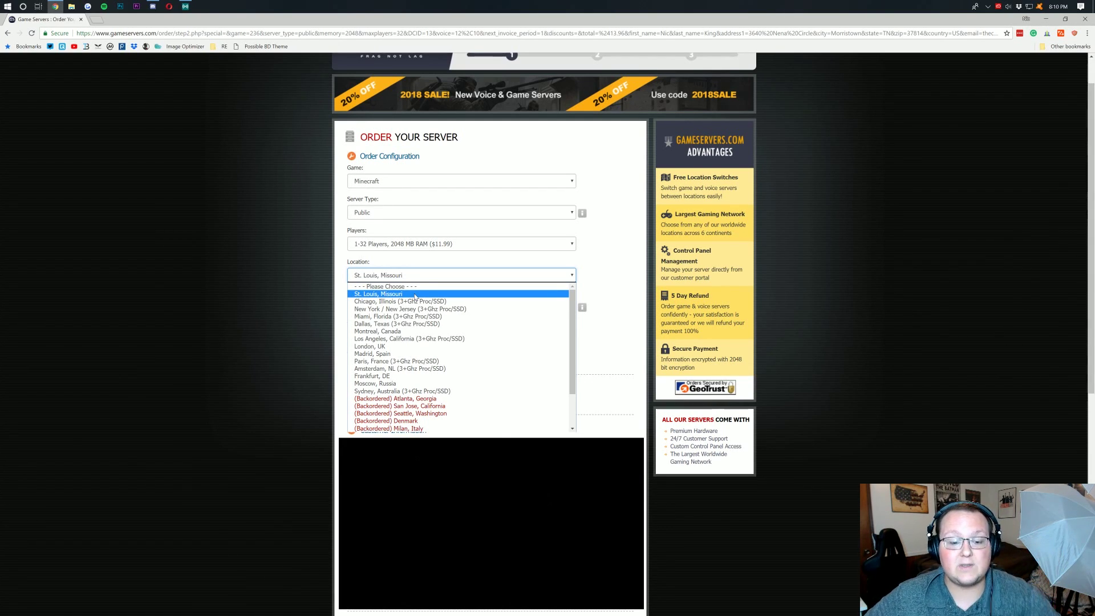
pyautogui.click(439, 323)
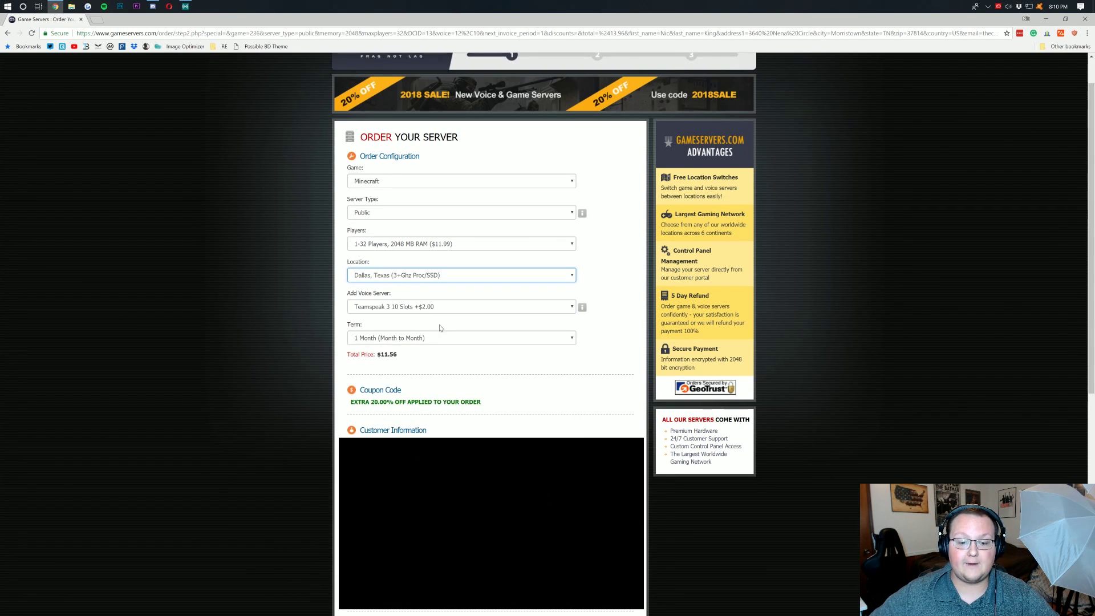
pyautogui.click(395, 308)
pyautogui.scroll(-5, 449, 376)
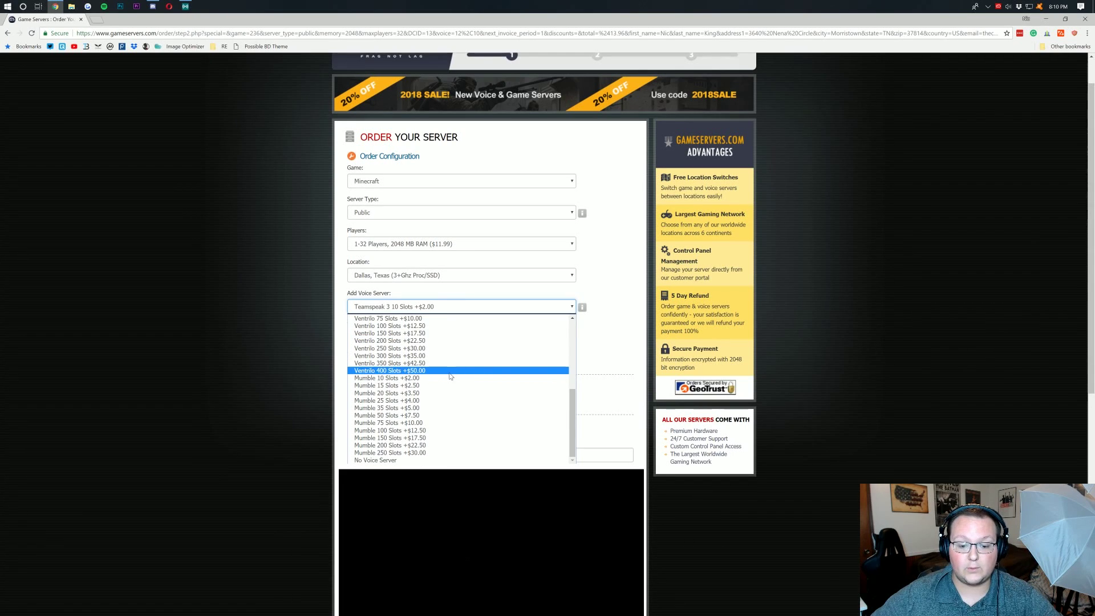
pyautogui.click(413, 460)
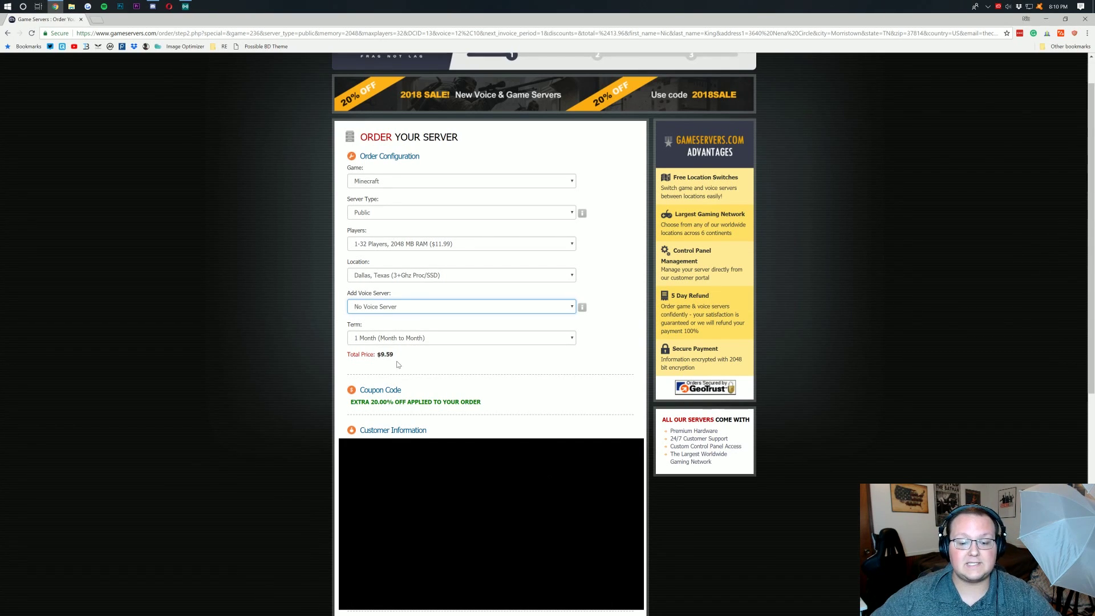
pyautogui.moveTo(394, 355); pyautogui.dragTo(380, 354)
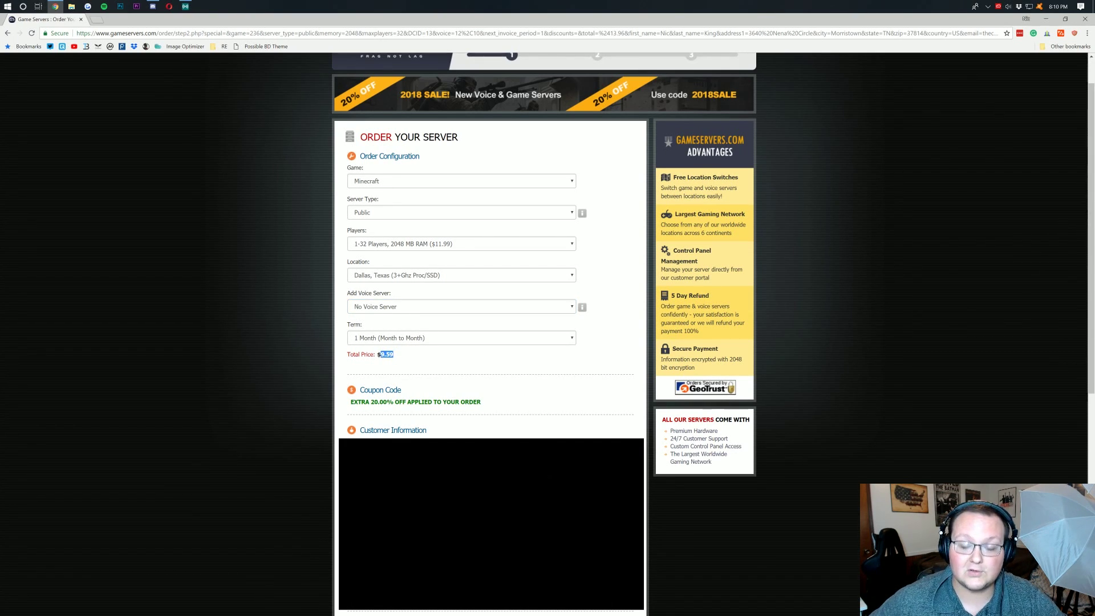
pyautogui.click(380, 354)
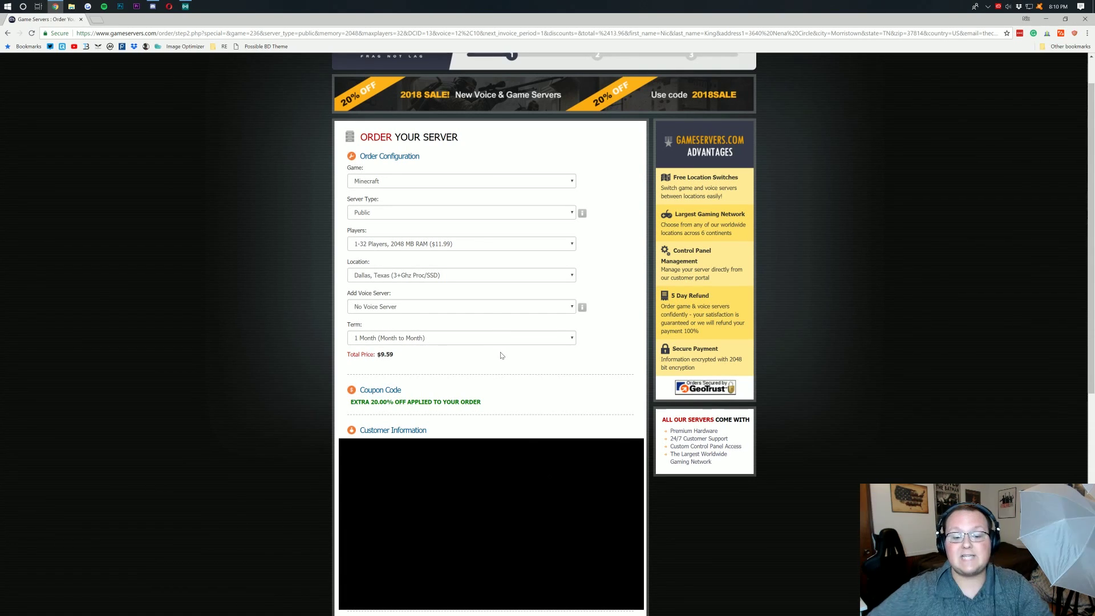
# Try the 12 Month Prepay term, then set billing back to 1 Month
pyautogui.click(486, 341)
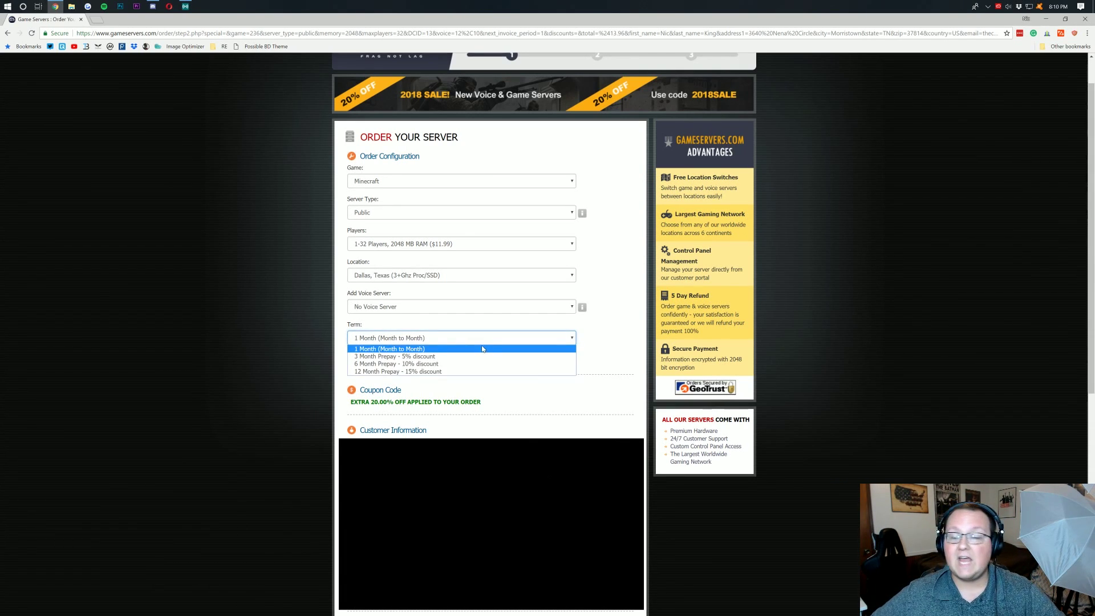
pyautogui.click(469, 371)
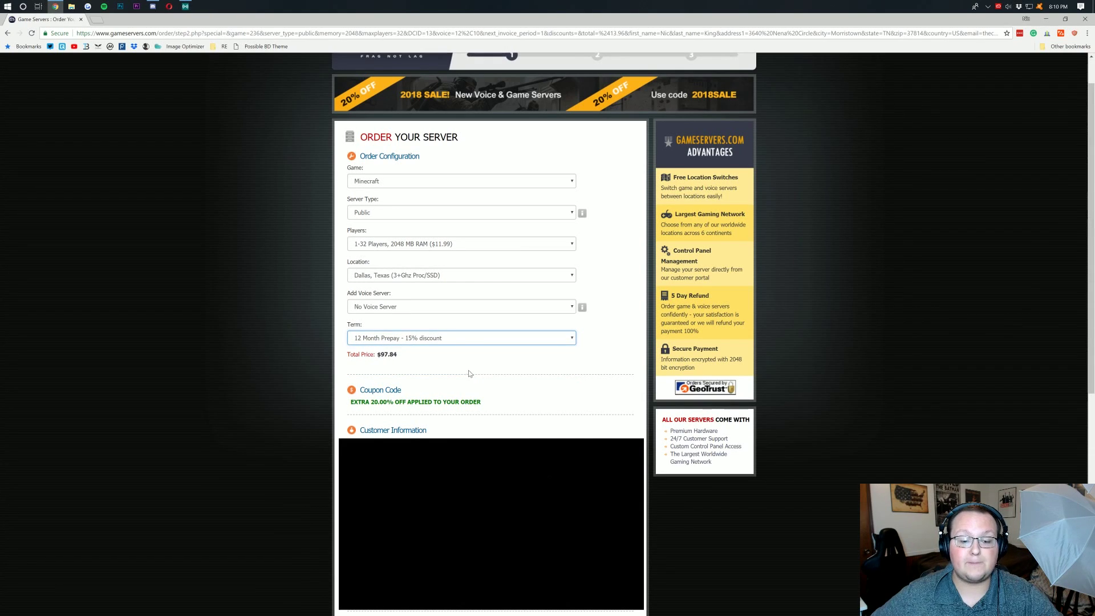
pyautogui.click(431, 342)
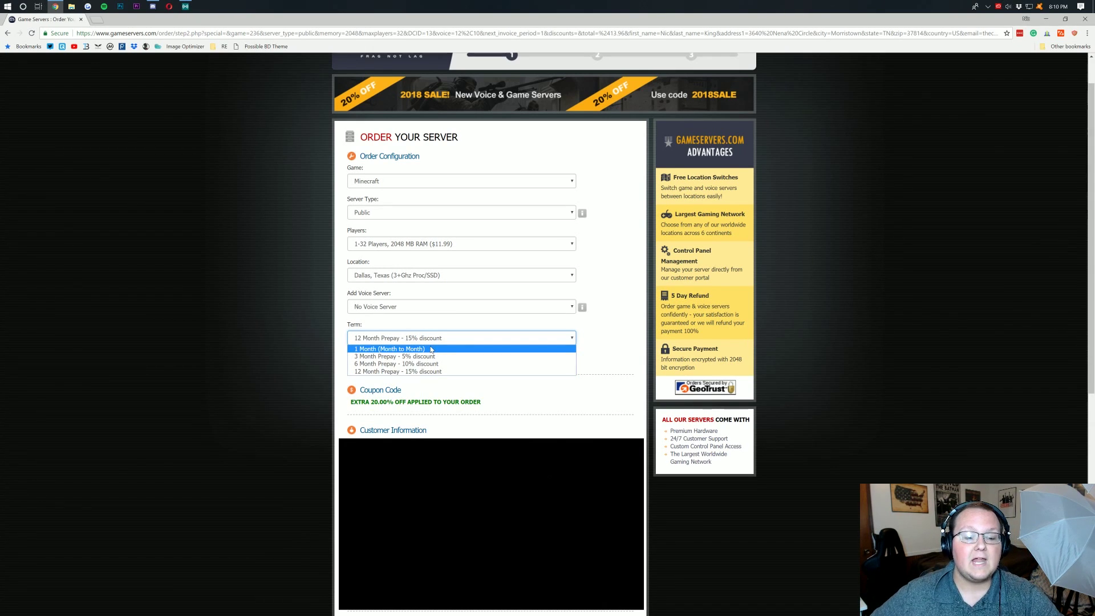
pyautogui.click(431, 349)
# Tick the User Agreement certifications, keeping Credit Card as the payment method
pyautogui.scroll(-2, 445, 373)
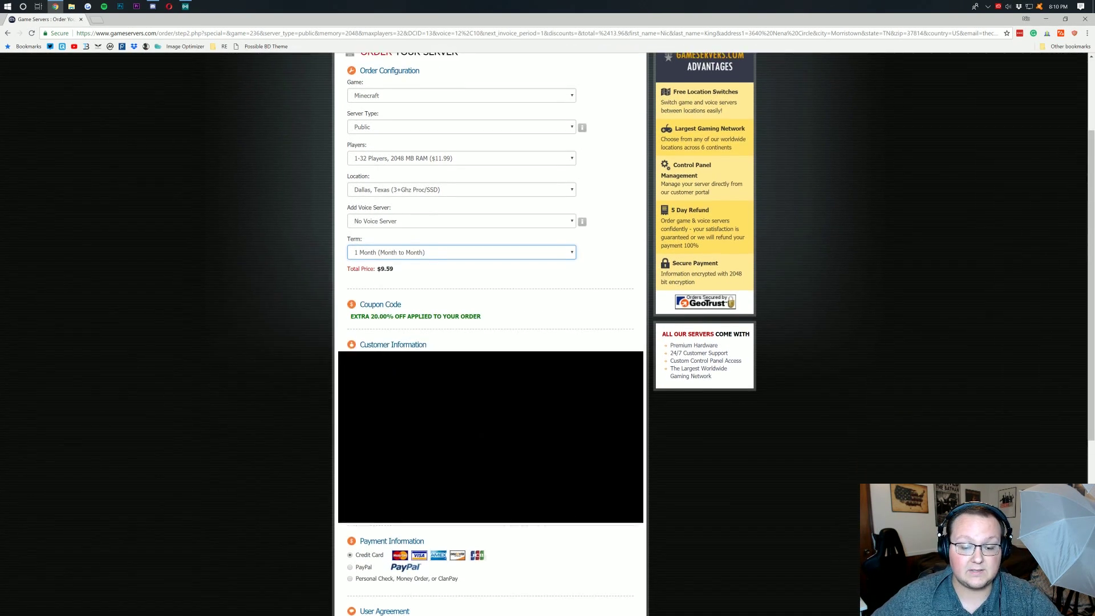
pyautogui.scroll(-3, 445, 374)
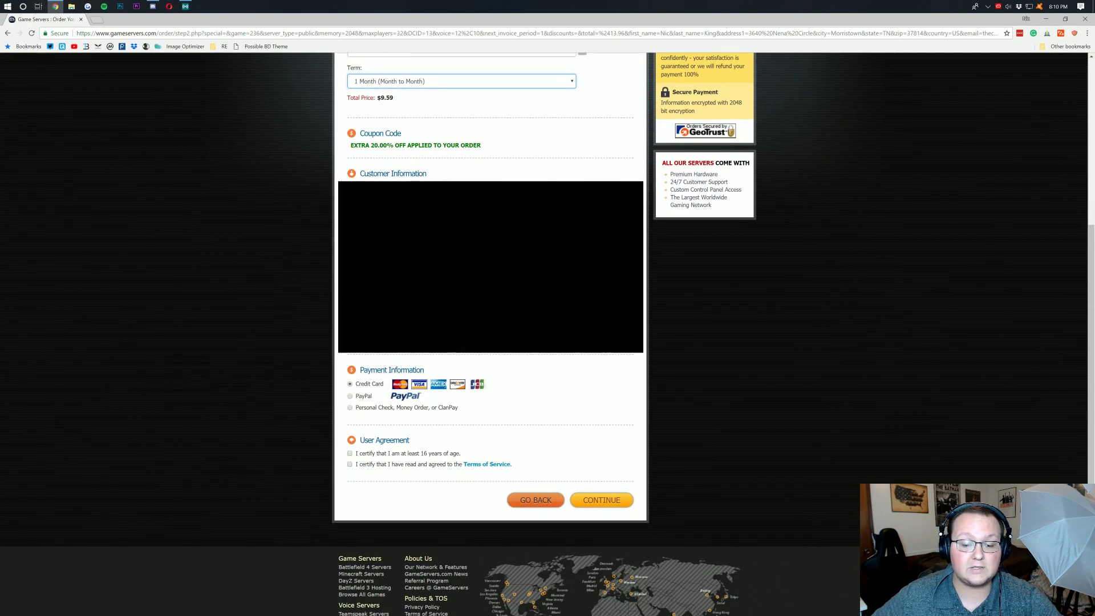
pyautogui.click(367, 394)
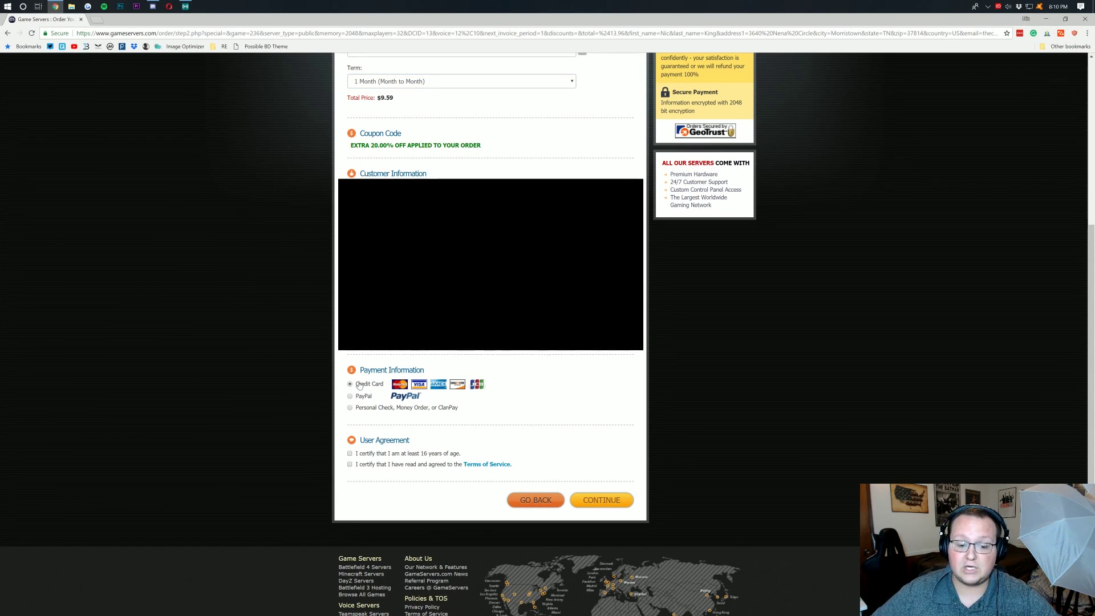
pyautogui.scroll(-2, 312, 394)
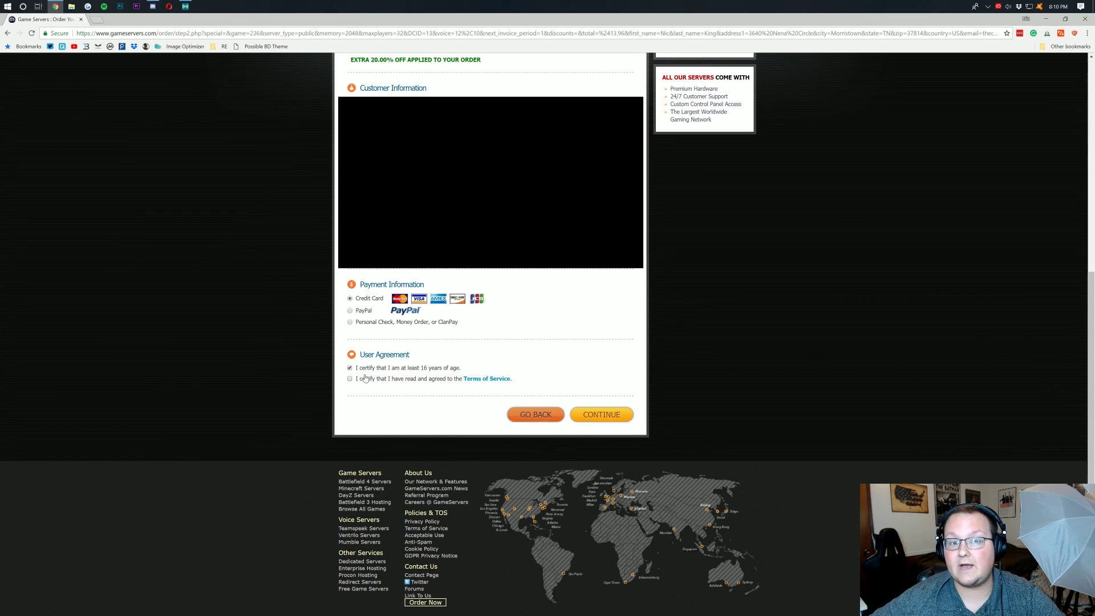
pyautogui.click(365, 378)
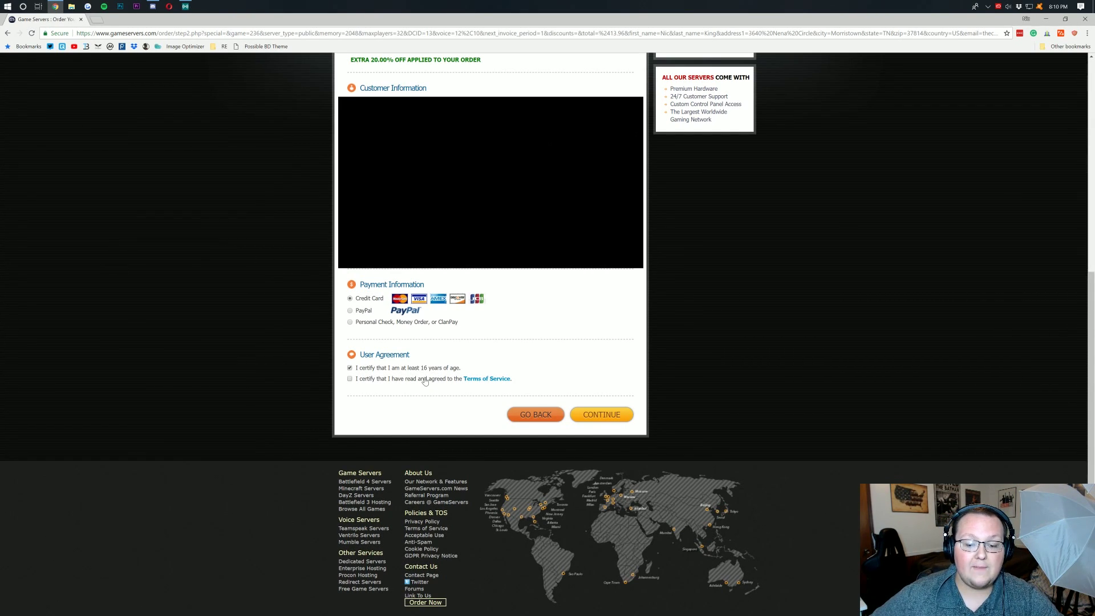
pyautogui.rightClick(482, 379)
# Read the Terms of Service and Anti-spam Policy in a new tab, then return to the order form
pyautogui.click(502, 387)
pyautogui.click(108, 22)
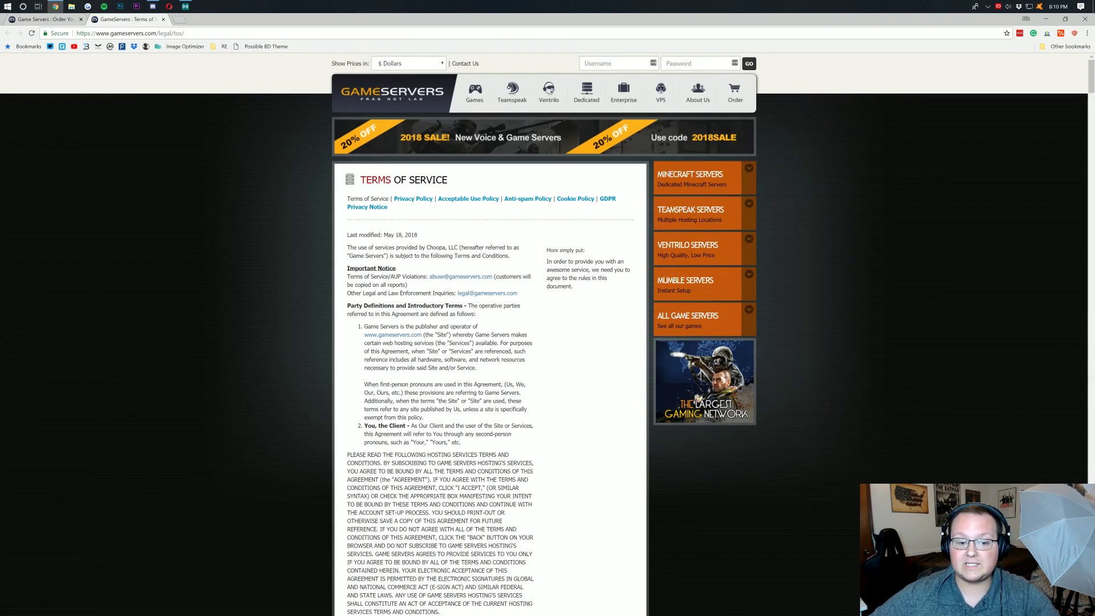
pyautogui.scroll(-2, 215, 117)
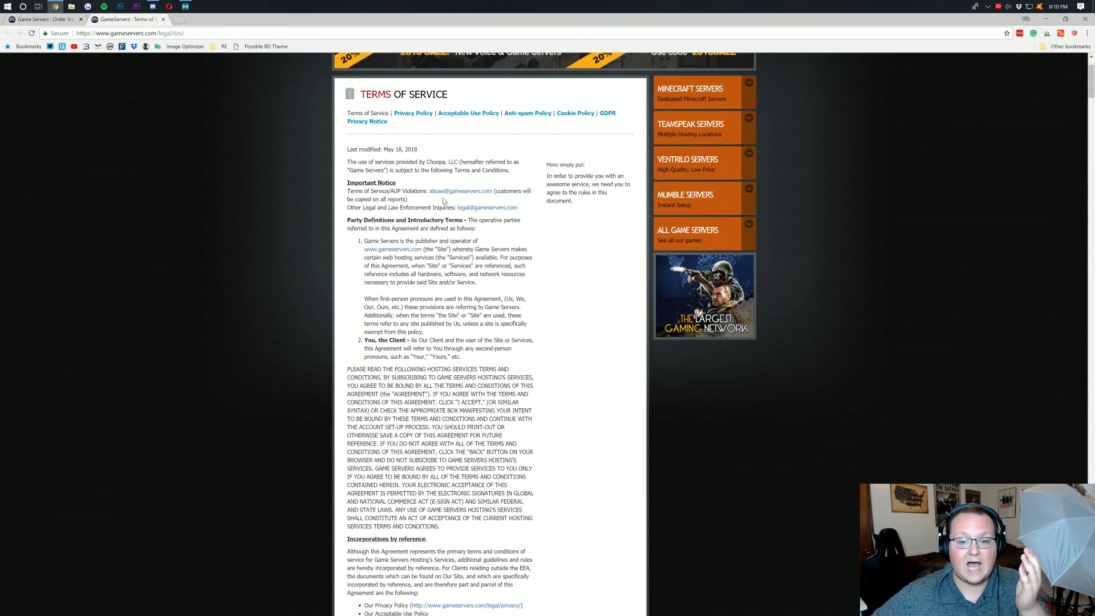
pyautogui.click(507, 114)
pyautogui.scroll(-5, 495, 200)
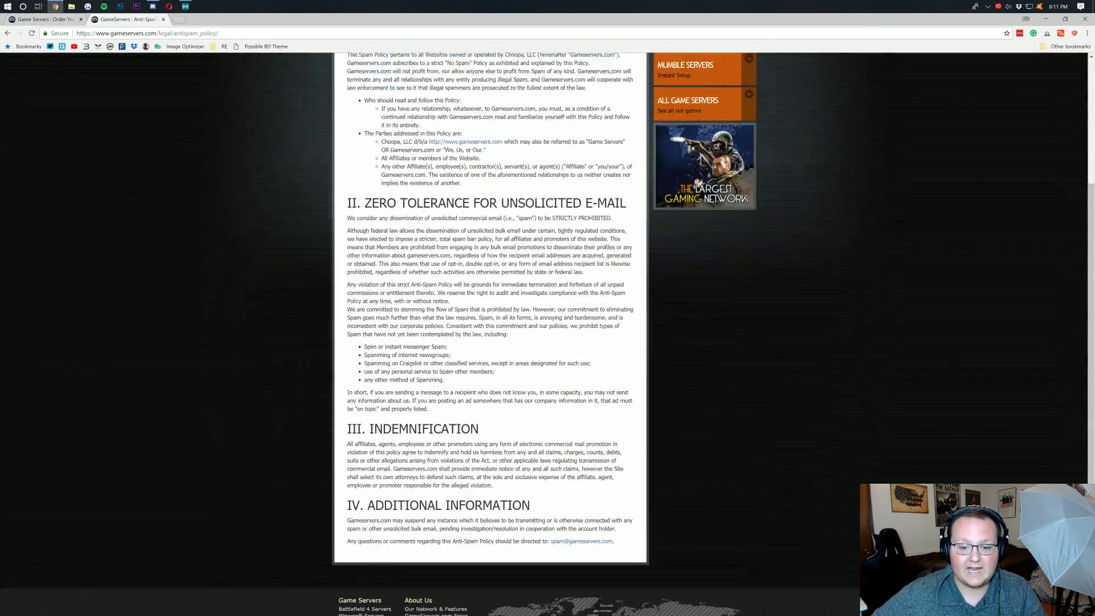
pyautogui.scroll(5, 490, 217)
pyautogui.hotkey('alt', 'Left')
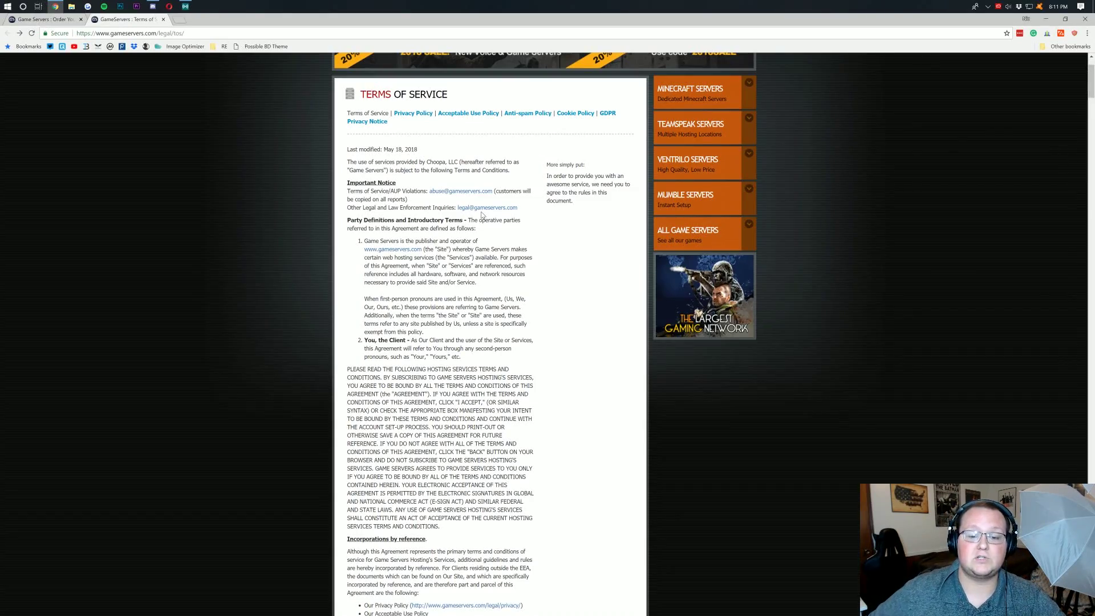
pyautogui.scroll(-20, 531, 220)
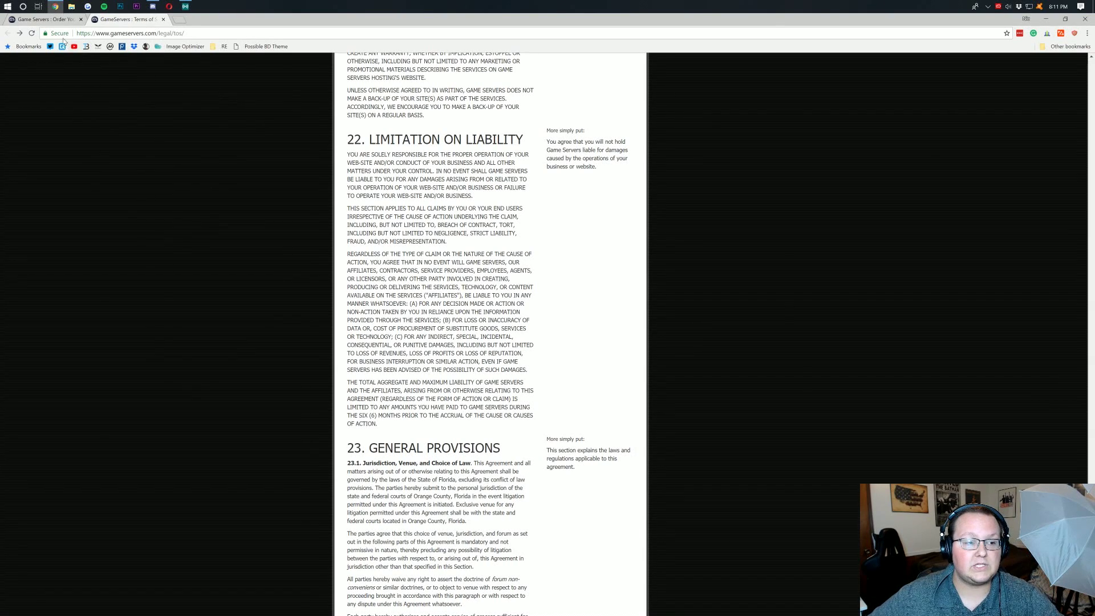
pyautogui.click(55, 20)
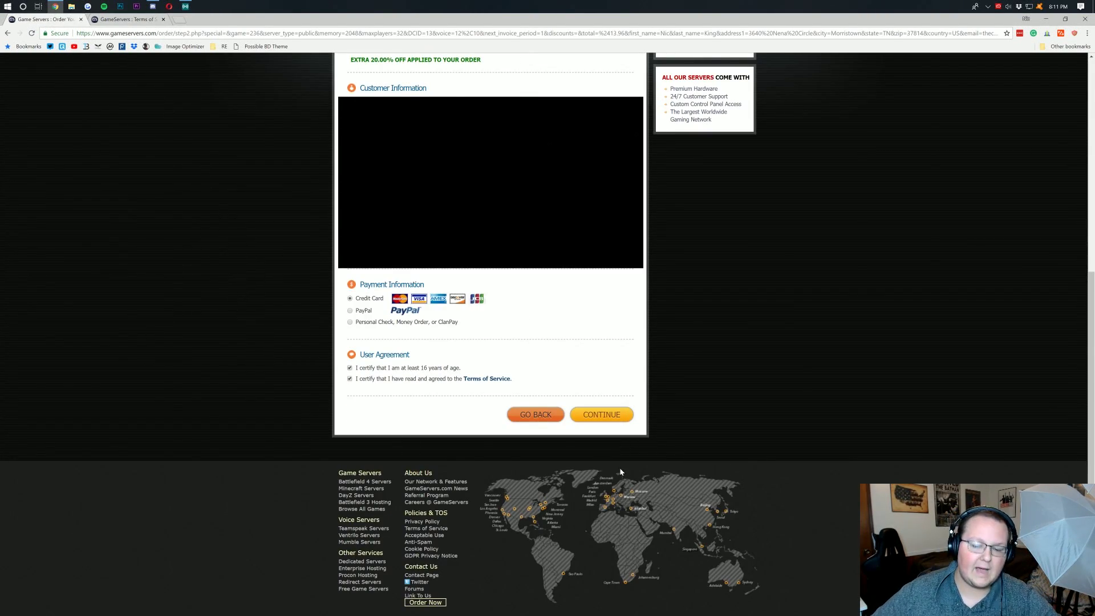
# Submit the order form for review and begin entering the credit card number
pyautogui.click(612, 416)
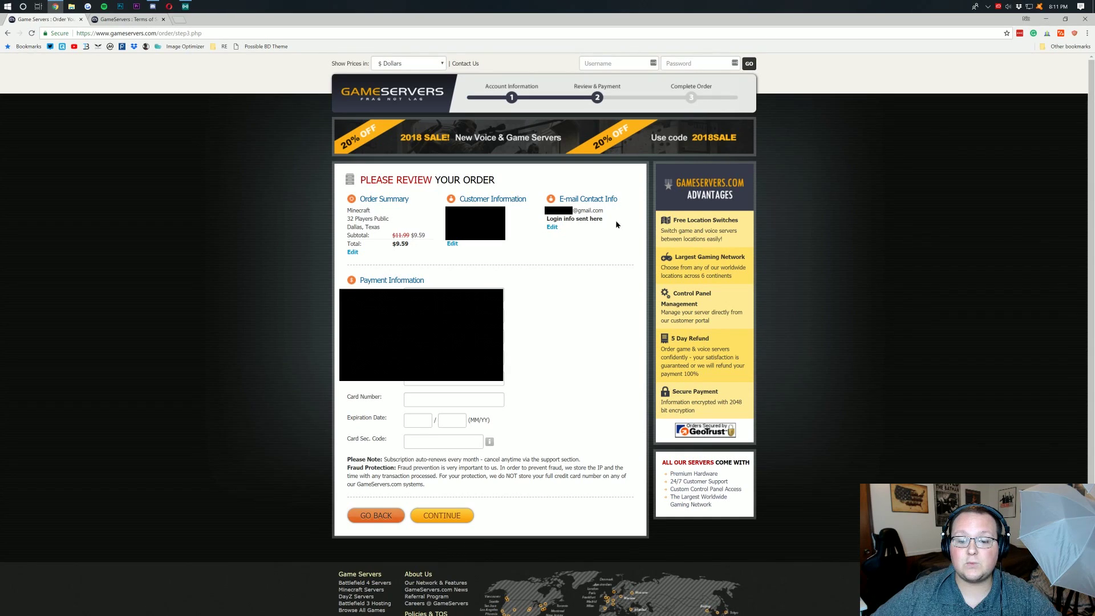
pyautogui.moveTo(615, 223); pyautogui.dragTo(548, 222)
pyautogui.click(544, 274)
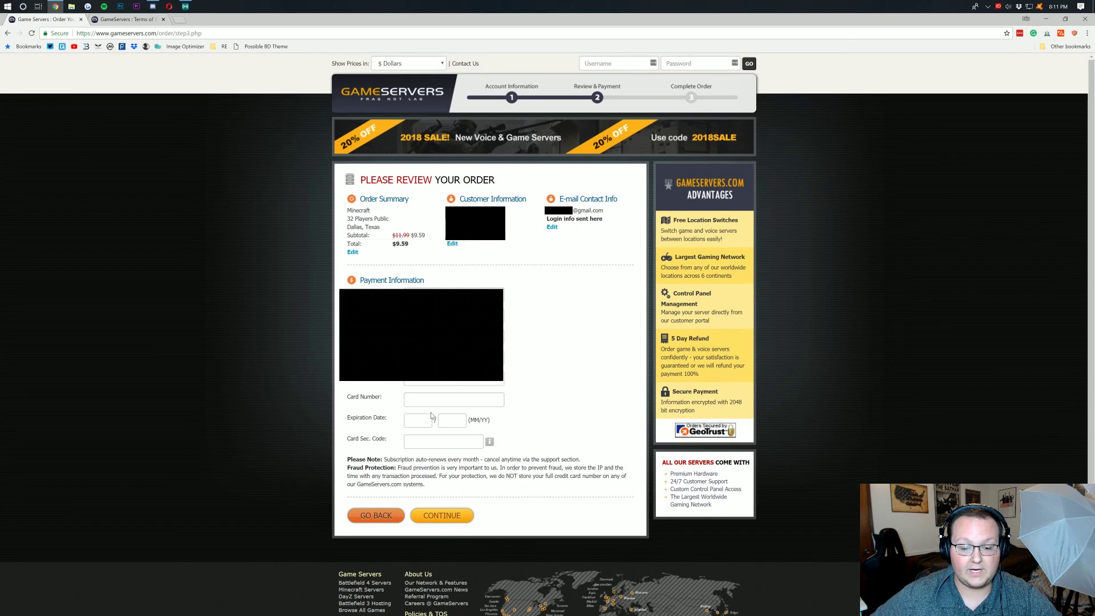
pyautogui.click(453, 399)
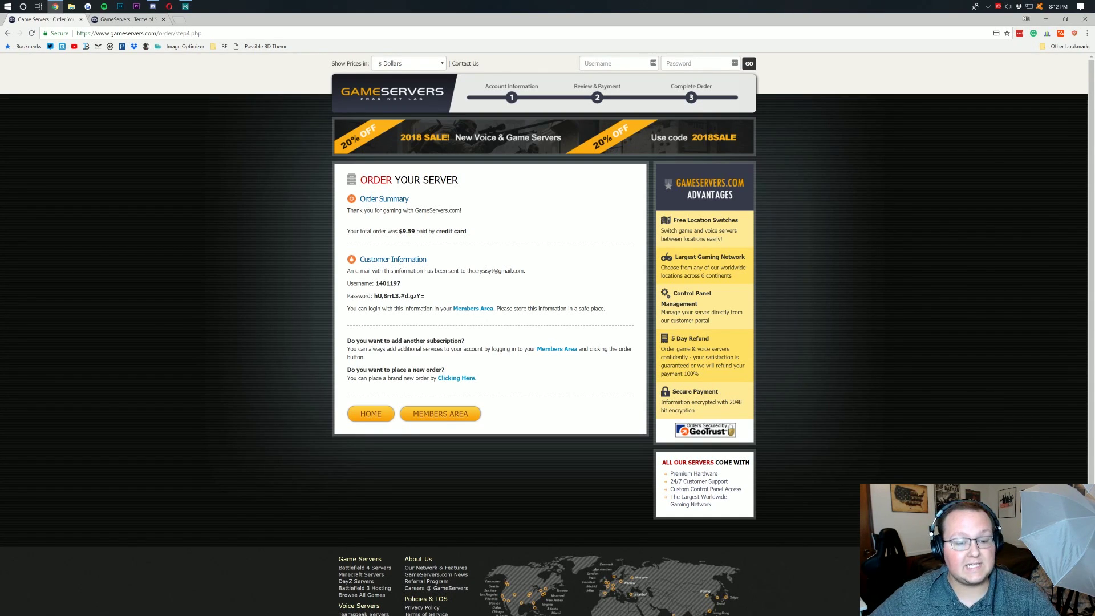
# Copy the new account's username from the confirmation page into the Username login field
pyautogui.moveTo(411, 284); pyautogui.dragTo(375, 296)
pyautogui.click(410, 292)
pyautogui.click(375, 296)
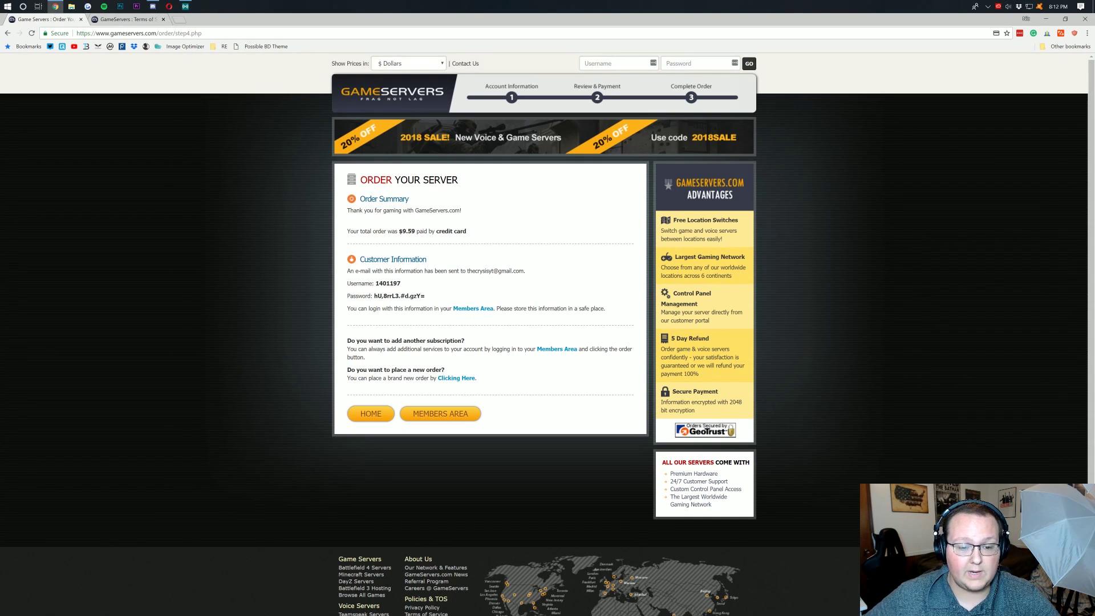
pyautogui.moveTo(413, 286); pyautogui.dragTo(375, 283)
pyautogui.hotkey('ctrl', 'c')
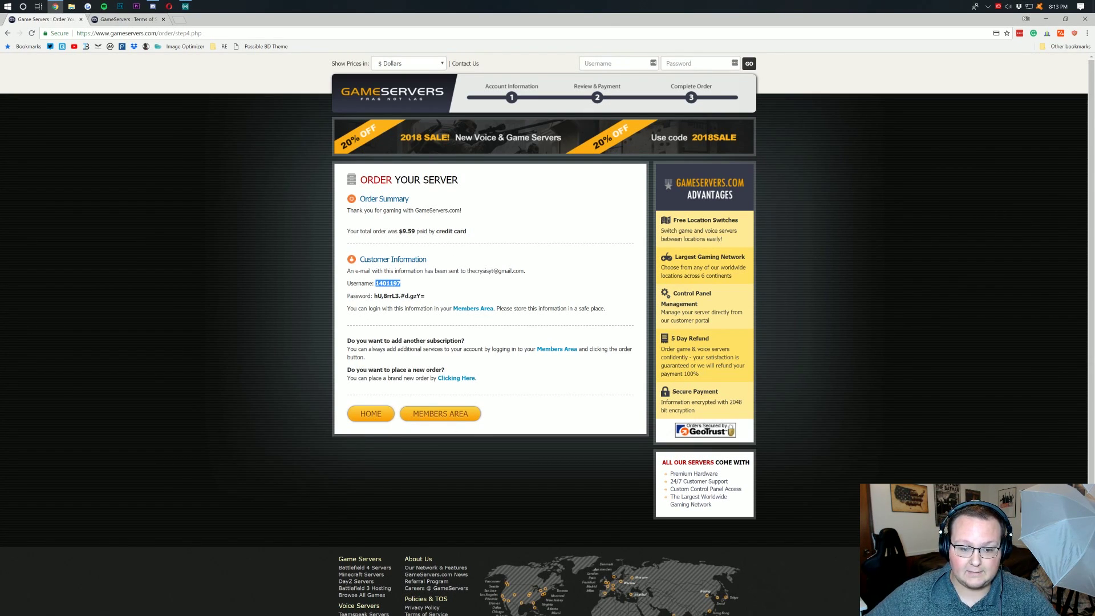
pyautogui.click(615, 63)
pyautogui.hotkey('ctrl', 'v')
# Paste the account password into the Password field and sign in to the members area
pyautogui.moveTo(426, 296); pyautogui.dragTo(373, 296)
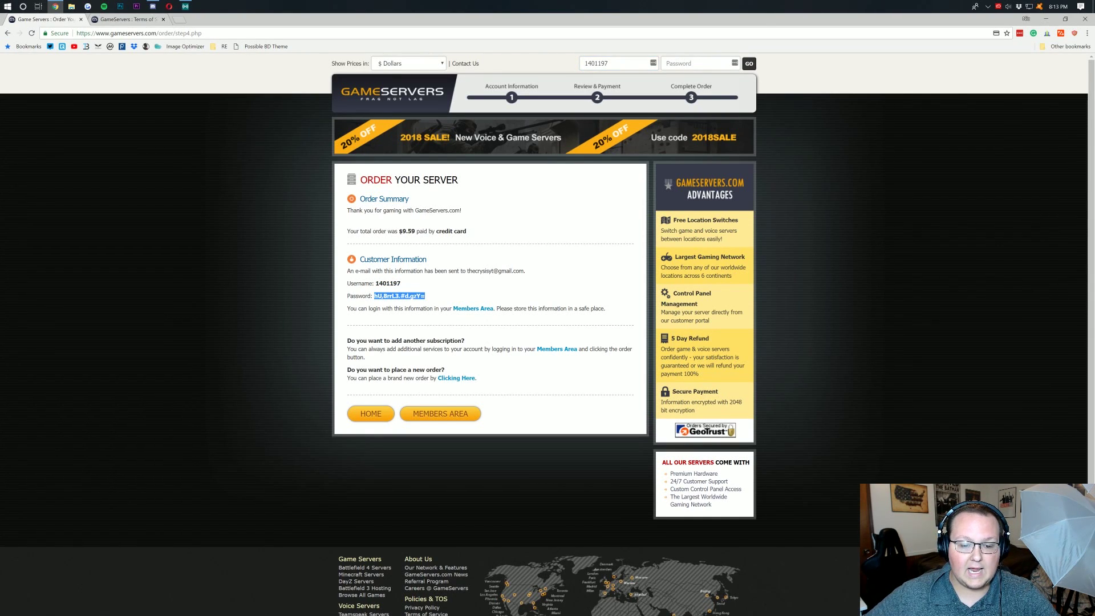
pyautogui.click(727, 63)
pyautogui.hotkey('ctrl', 'v')
pyautogui.click(8, 6)
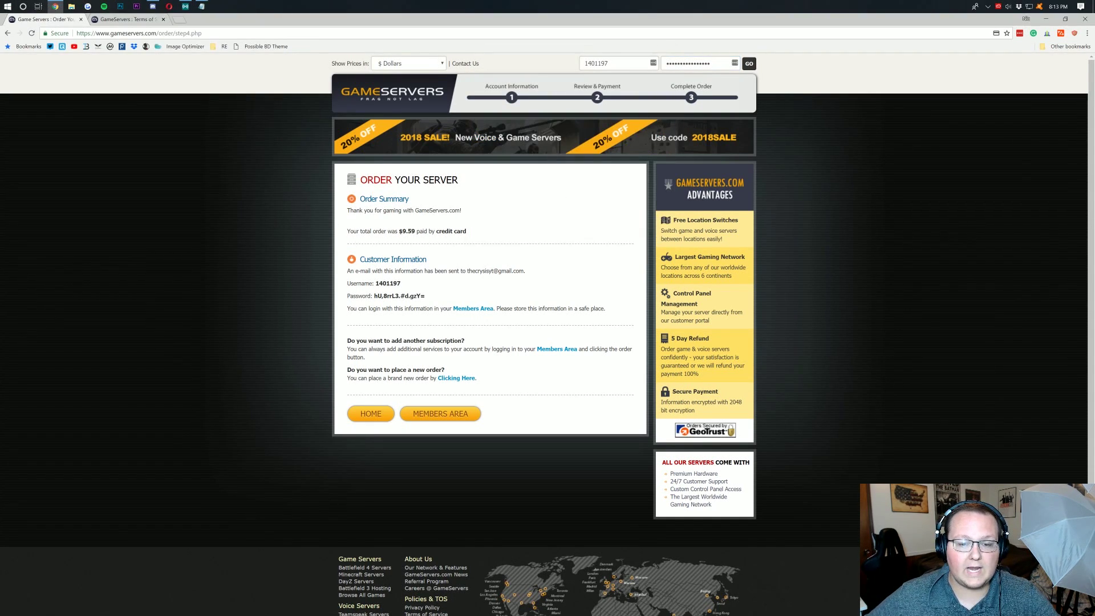
pyautogui.click(749, 64)
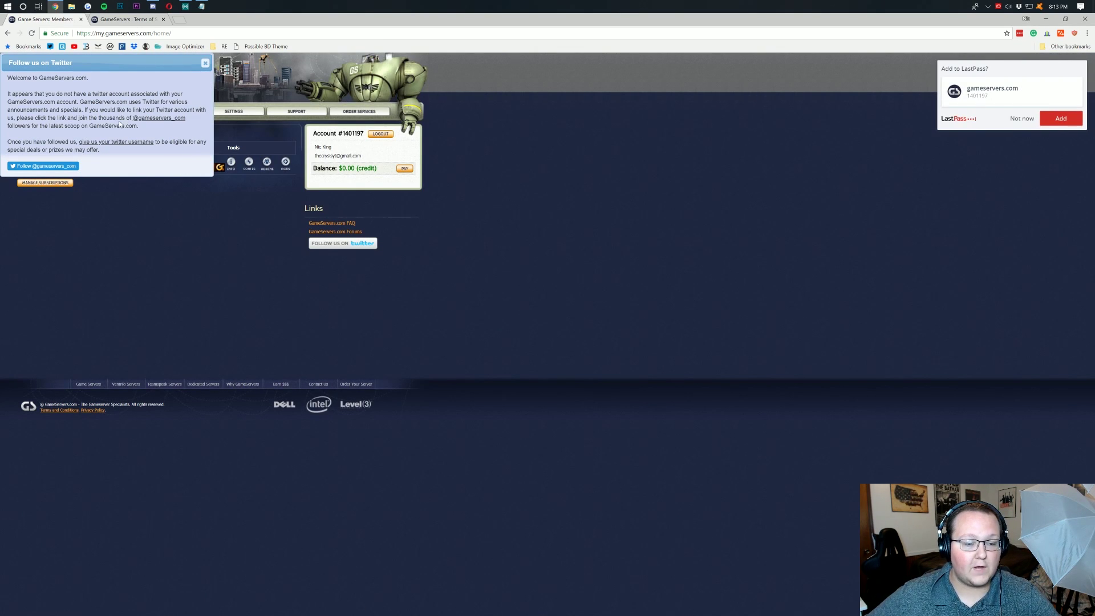
# Close the Follow us on Twitter popup on the Member Area home page
pyautogui.click(201, 64)
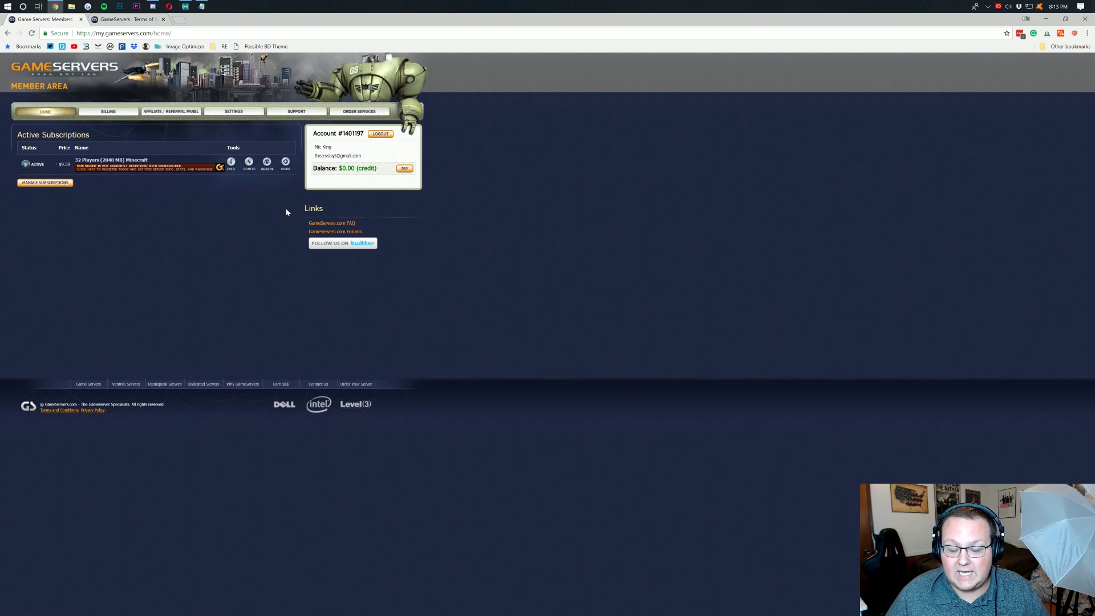
# Install the Minecraft v1.13 mod from the MODS page, confirm it, and reload to unlock server tools
pyautogui.click(286, 170)
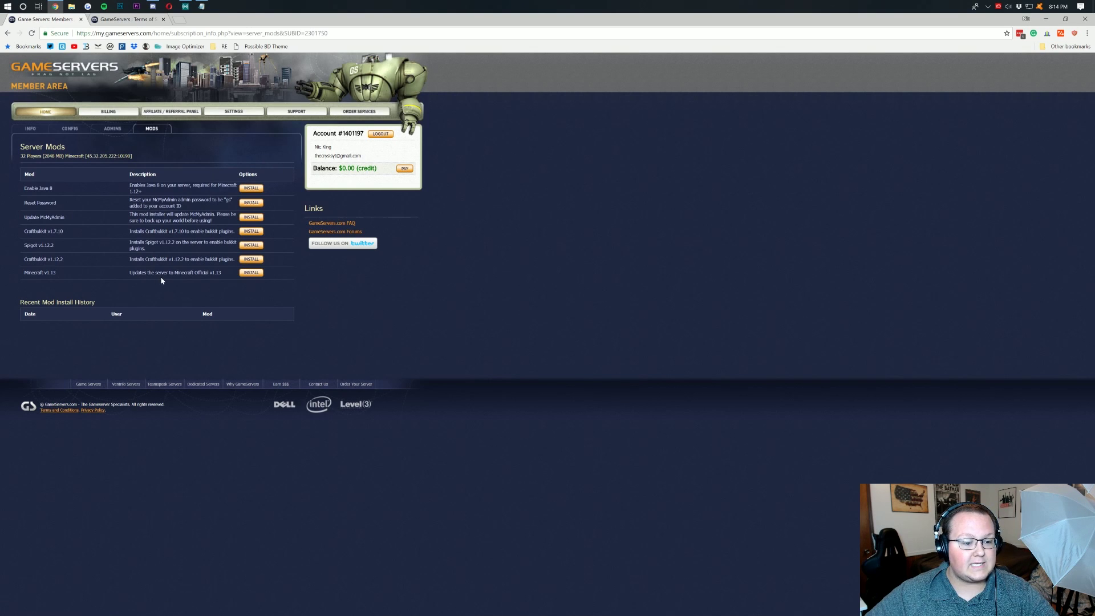
pyautogui.tripleClick(63, 275)
pyautogui.click(59, 279)
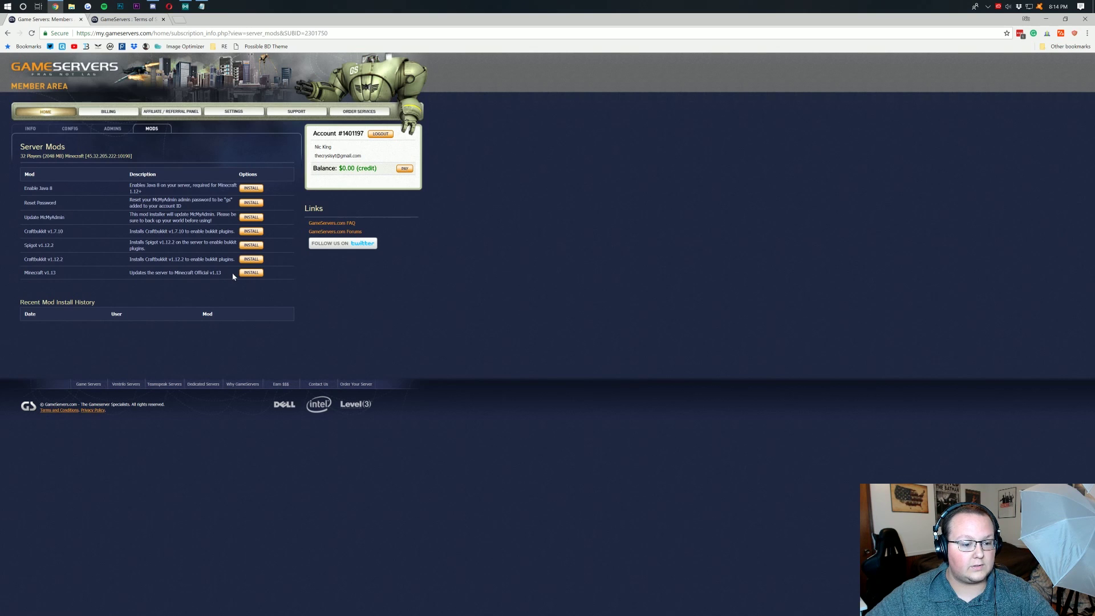
pyautogui.click(251, 272)
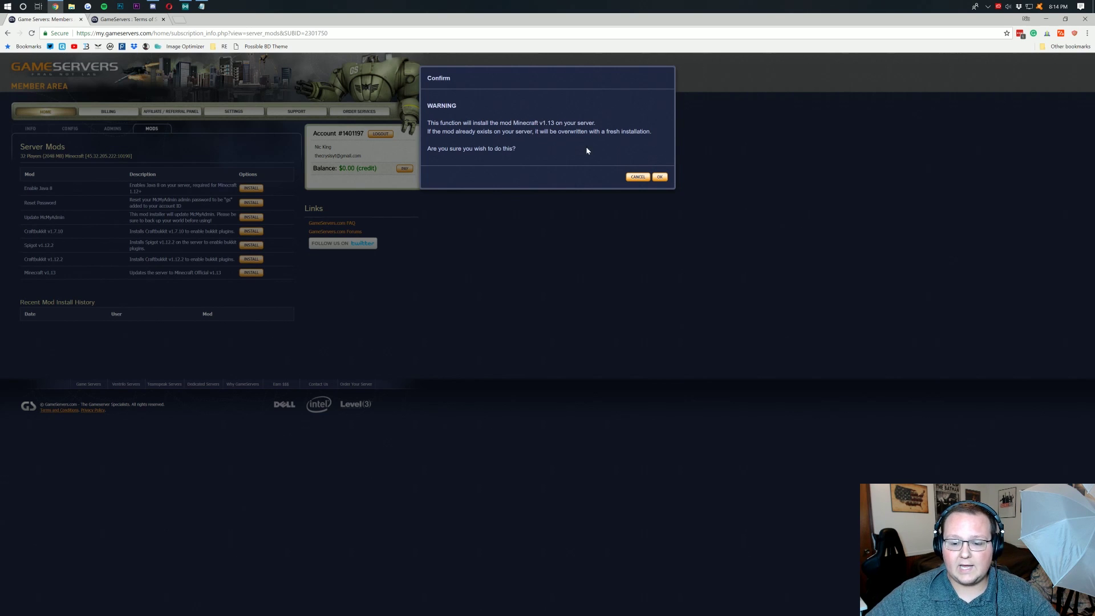
pyautogui.click(660, 178)
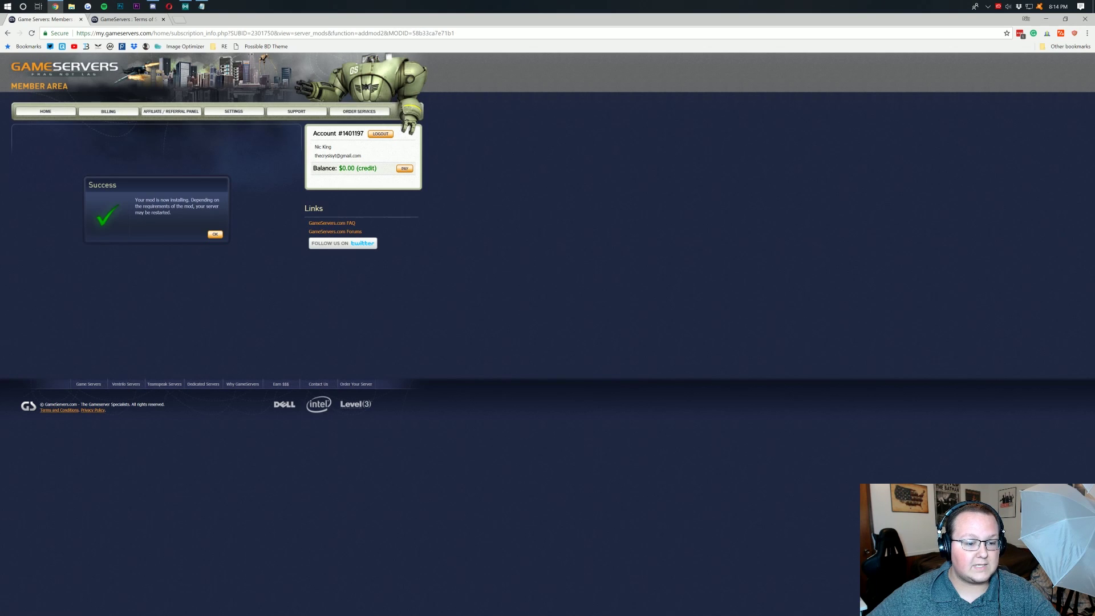
pyautogui.click(220, 235)
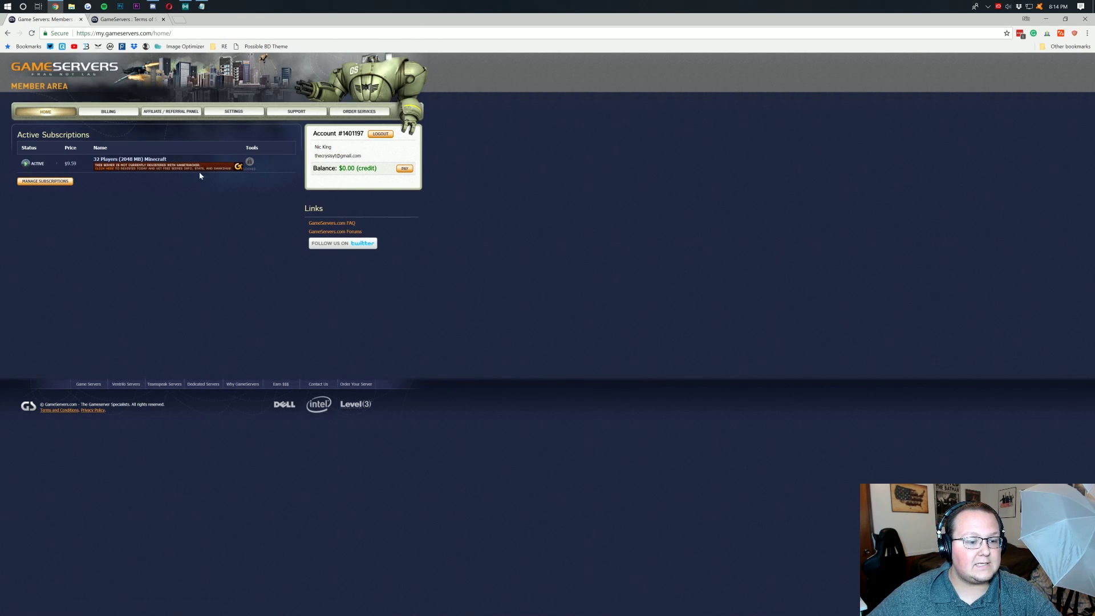
pyautogui.moveTo(251, 165)
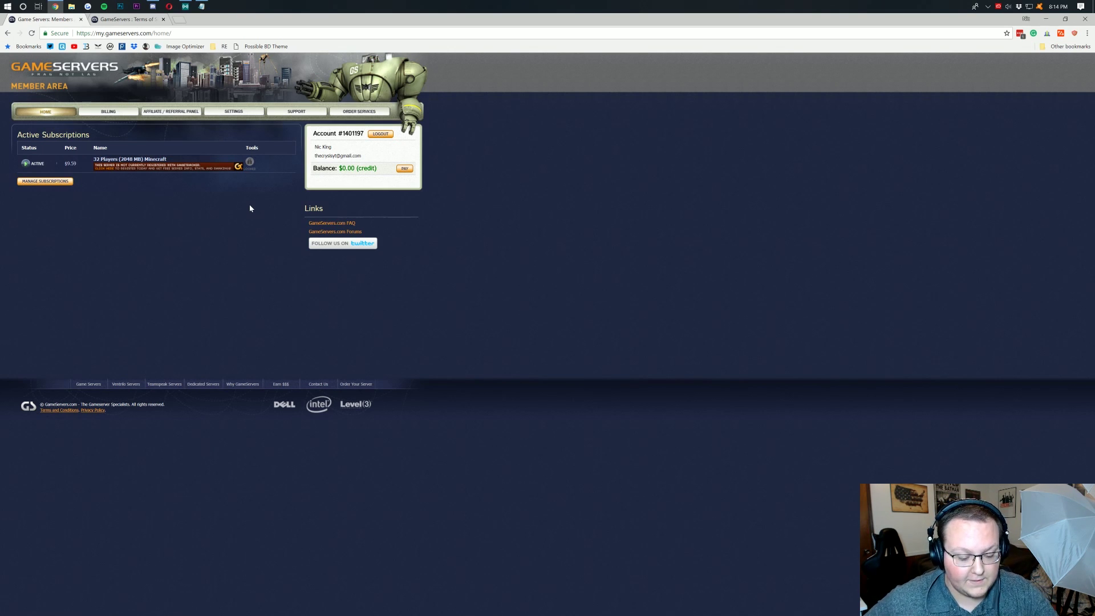
pyautogui.press('F5')
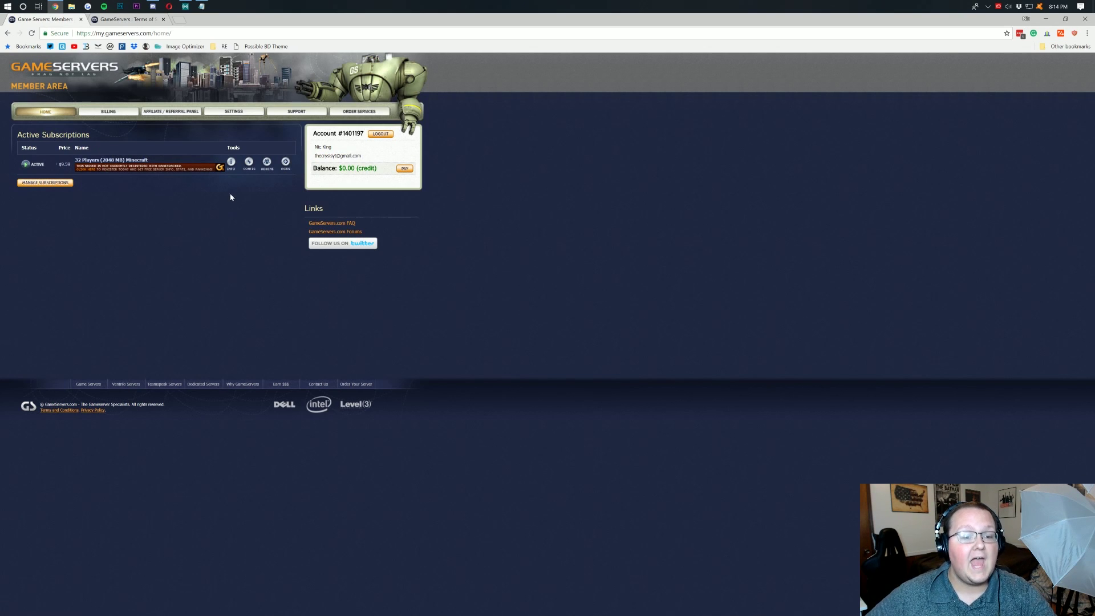
# In Server Configuration, switch World Difficulty to Normal and submit the server.properties change
pyautogui.click(249, 164)
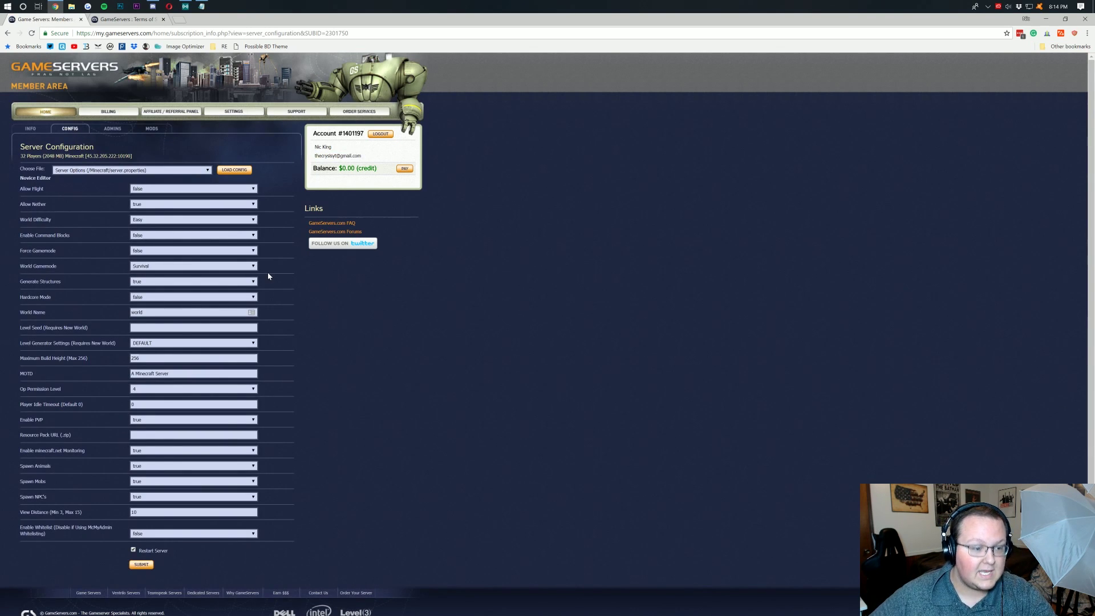
pyautogui.scroll(-1, 196, 220)
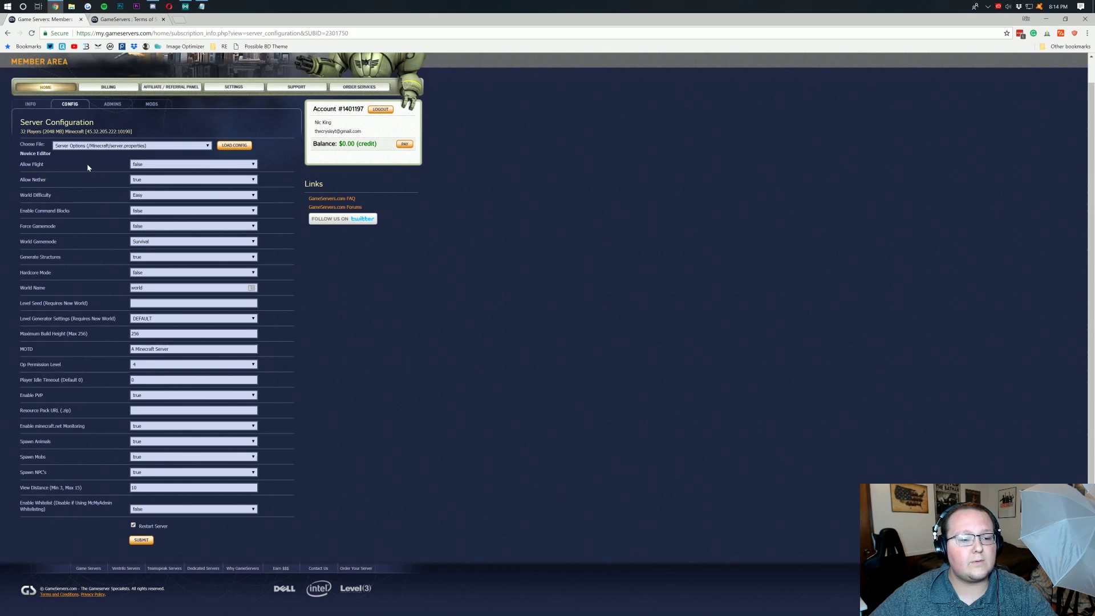
pyautogui.click(143, 195)
pyautogui.click(146, 216)
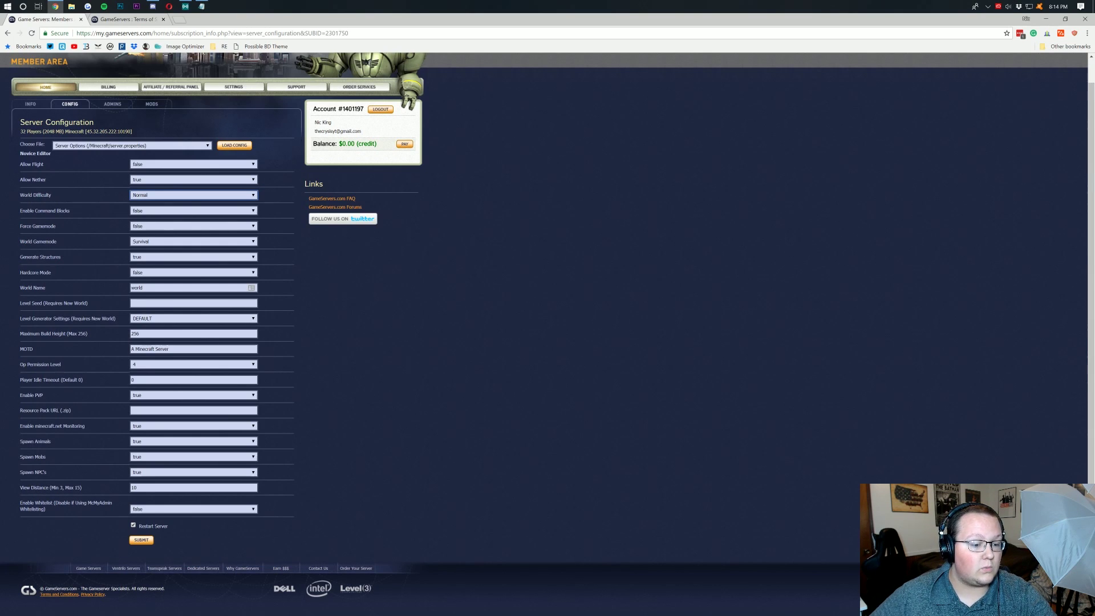
pyautogui.click(112, 346)
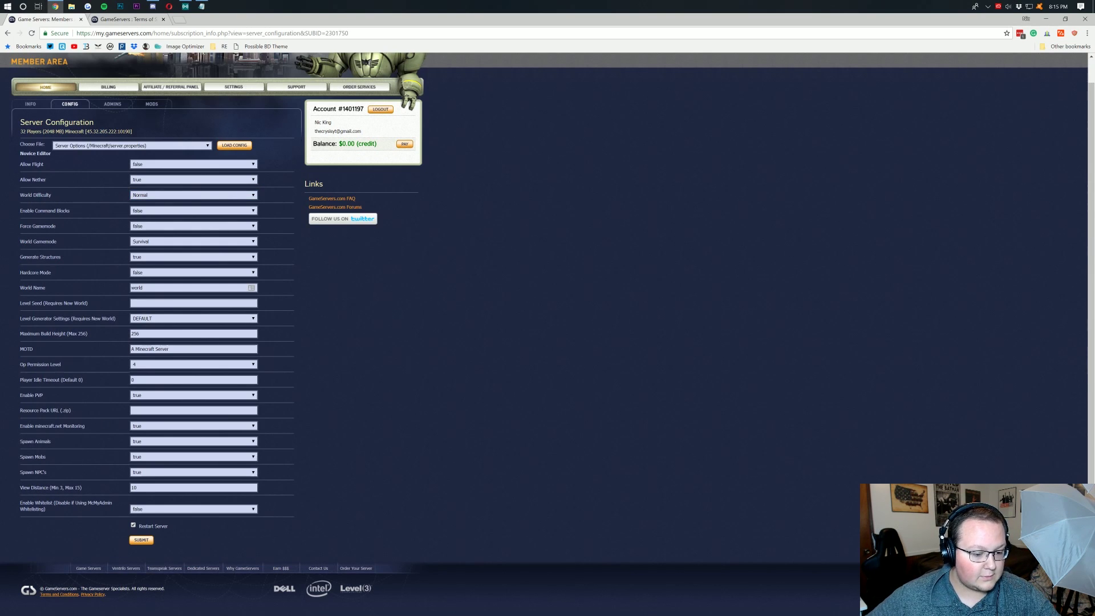
pyautogui.click(143, 542)
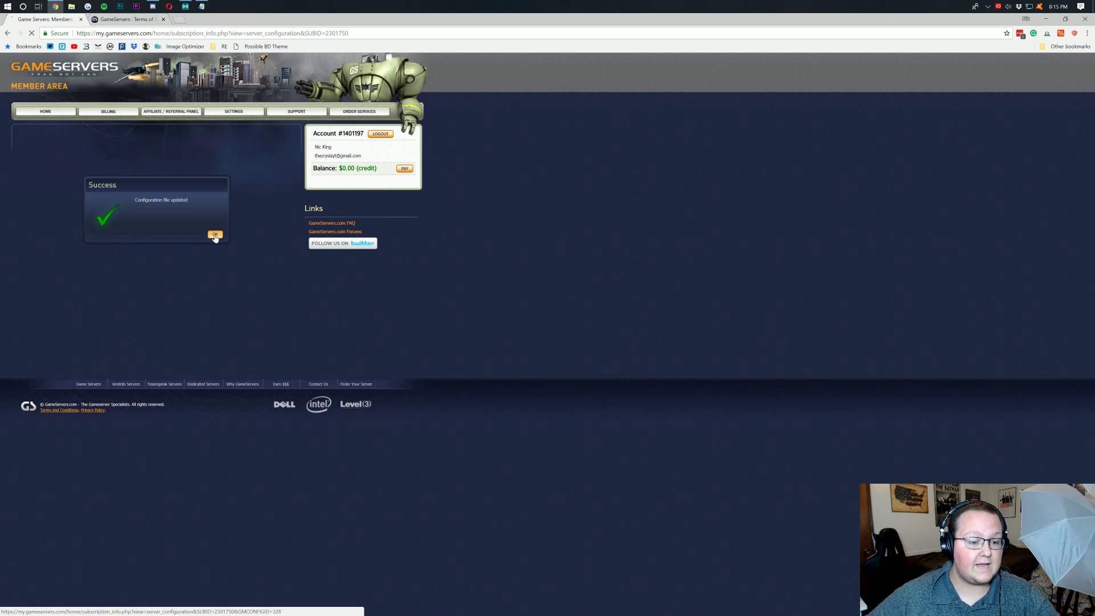
pyautogui.click(215, 235)
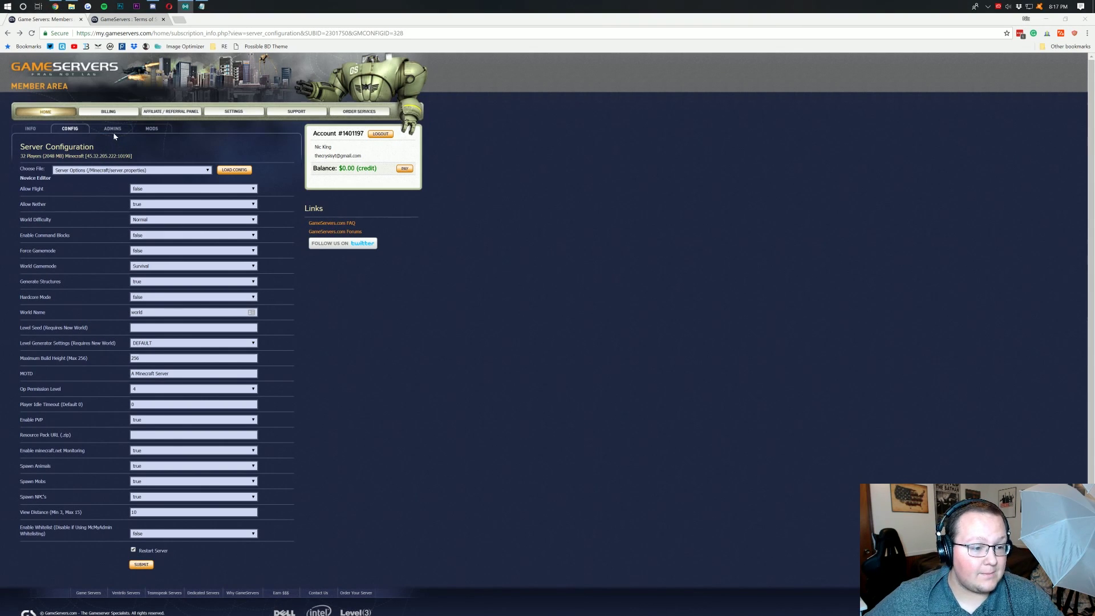
# Check the empty Admins list, starting and then cancelling an Add Admin form
pyautogui.click(113, 135)
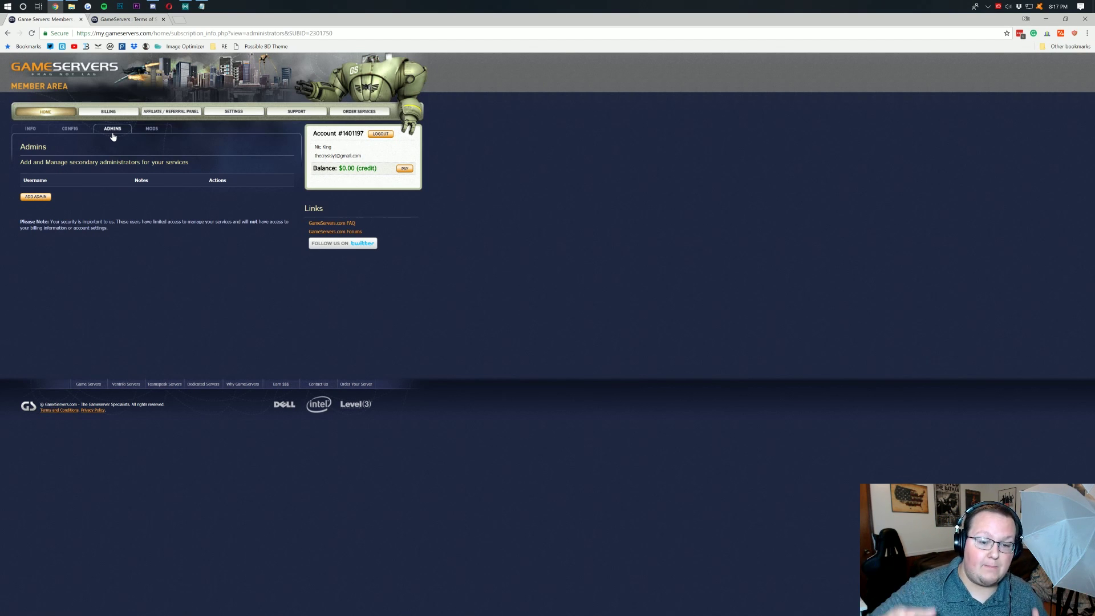
pyautogui.click(35, 196)
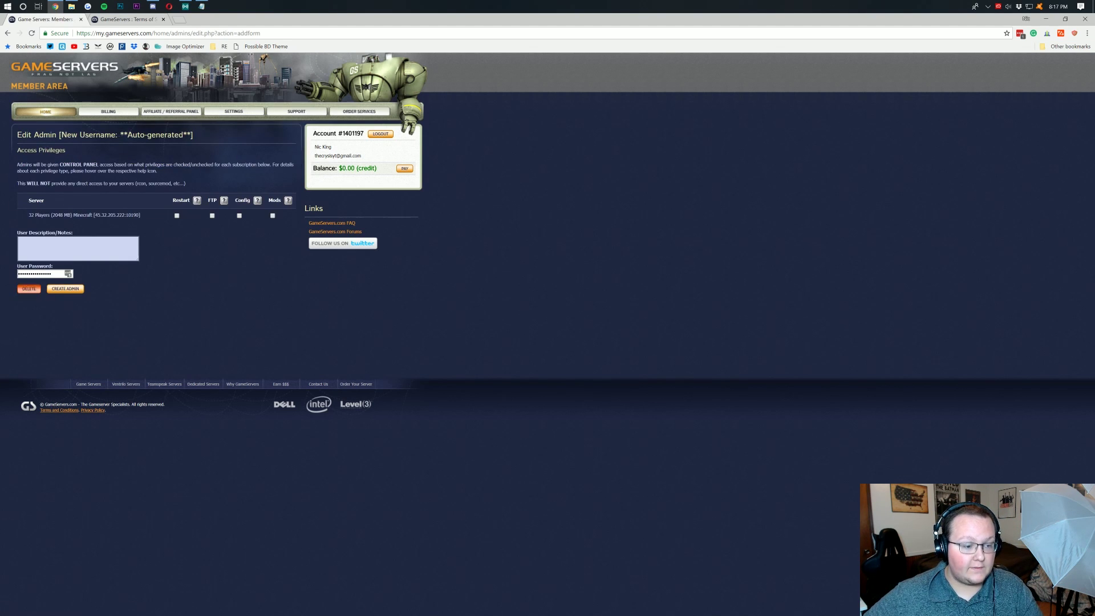
pyautogui.click(65, 288)
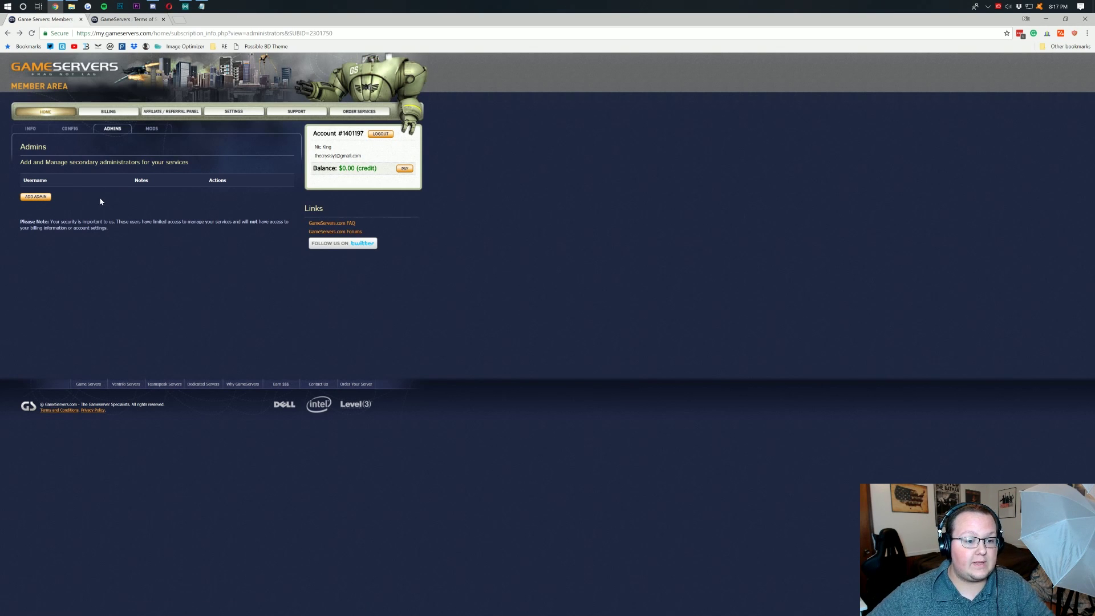
# Show the Server Mods page and its Minecraft v1.13 install record
pyautogui.click(148, 130)
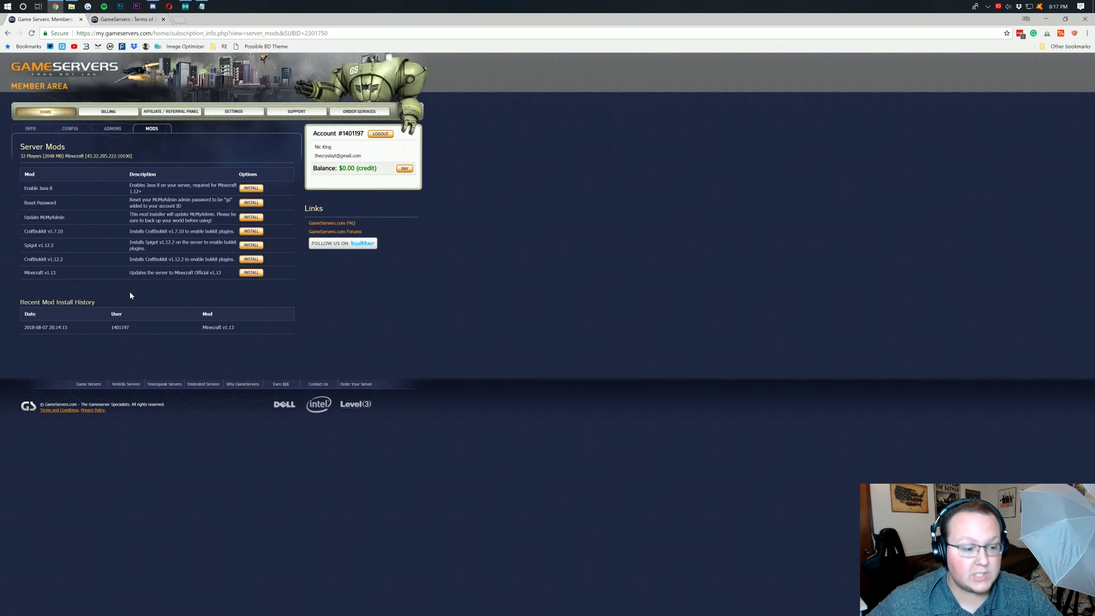
pyautogui.moveTo(113, 326); pyautogui.dragTo(231, 327)
pyautogui.click(217, 326)
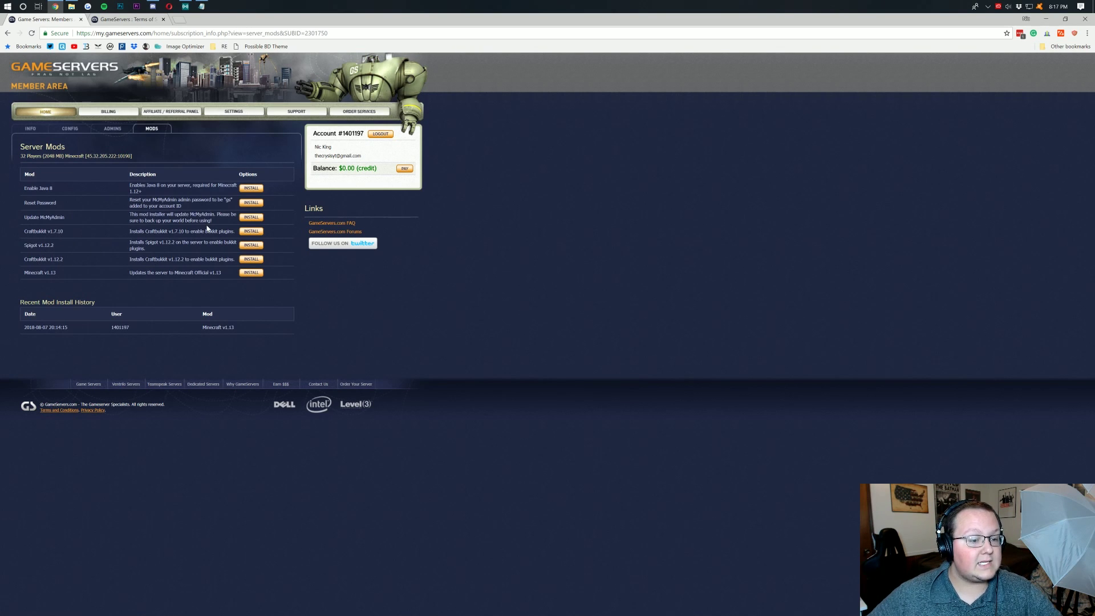
# Show the Info page with FTP details, server options and the Dallas, Texas location
pyautogui.click(37, 132)
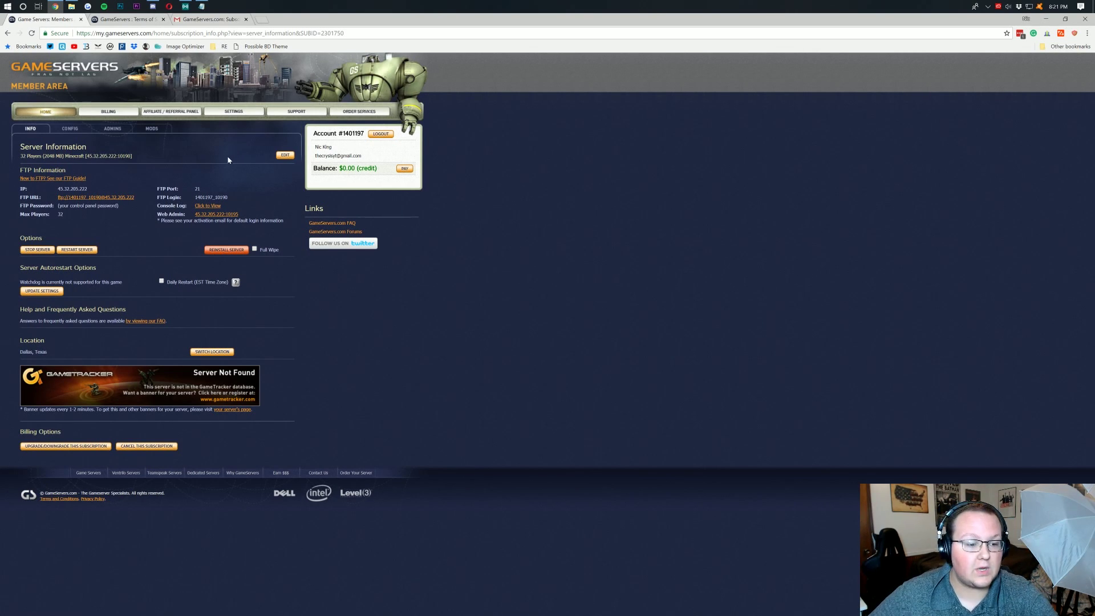
# Open the McMyAdmin login and copy the control panel password from the Subscription Activated email
pyautogui.click(227, 215)
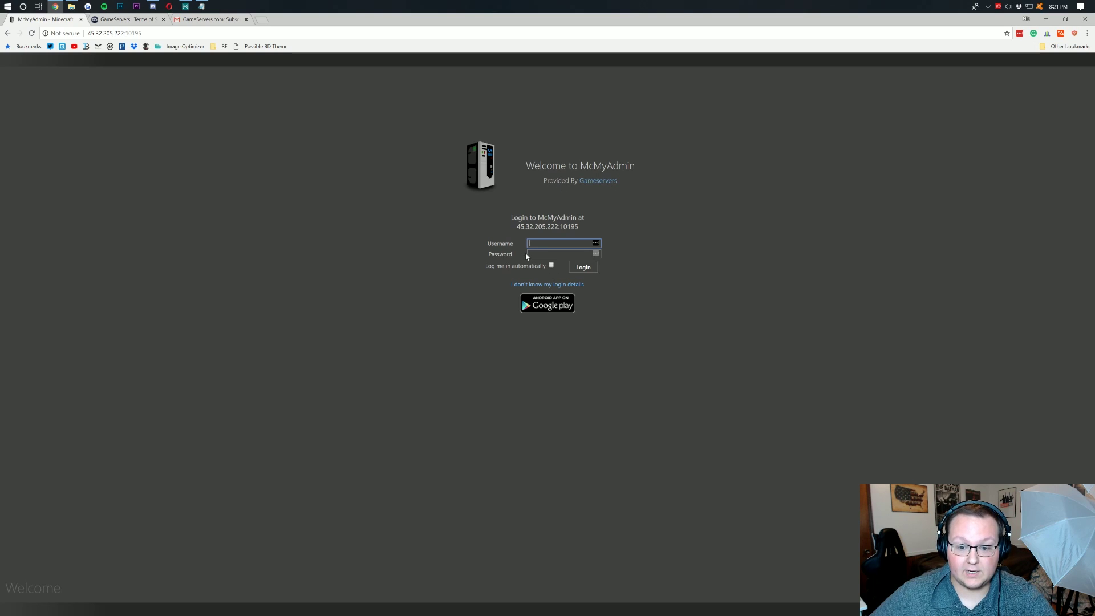
pyautogui.click(210, 20)
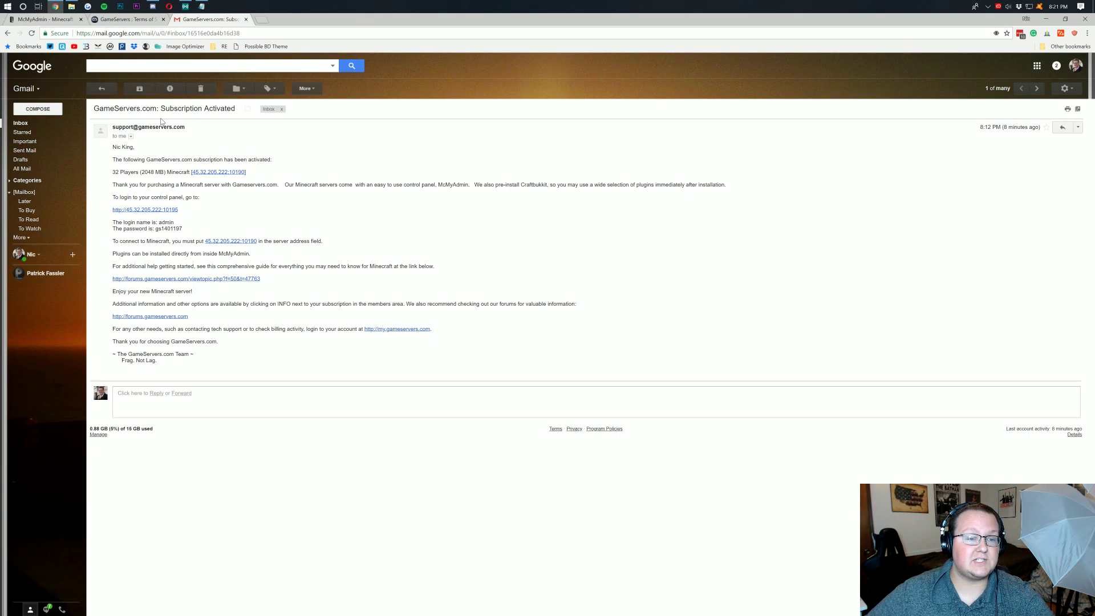
pyautogui.moveTo(159, 108); pyautogui.dragTo(245, 111)
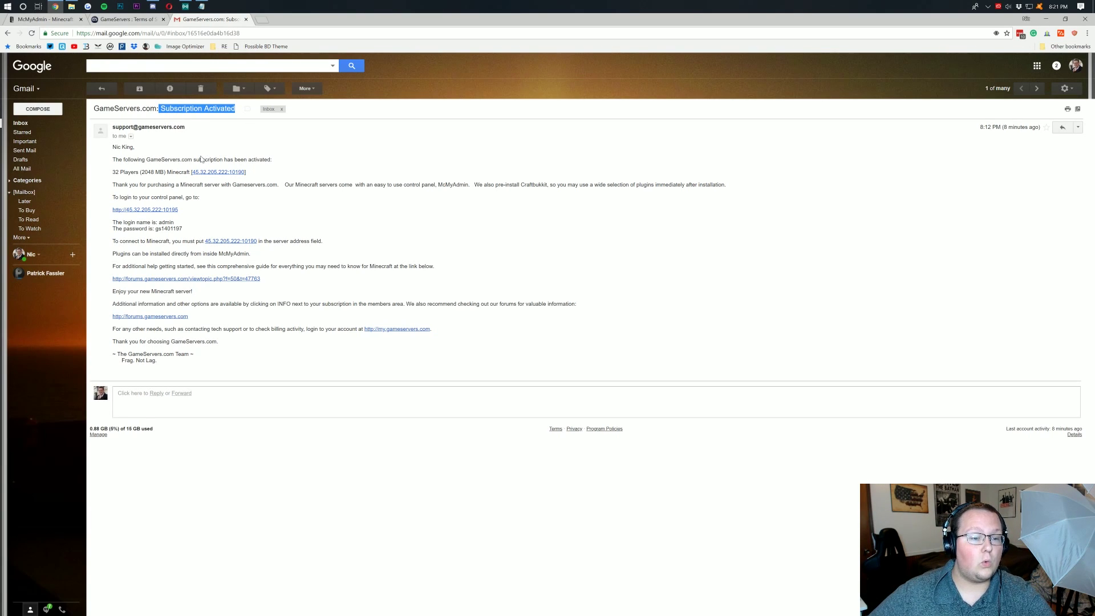
pyautogui.click(245, 111)
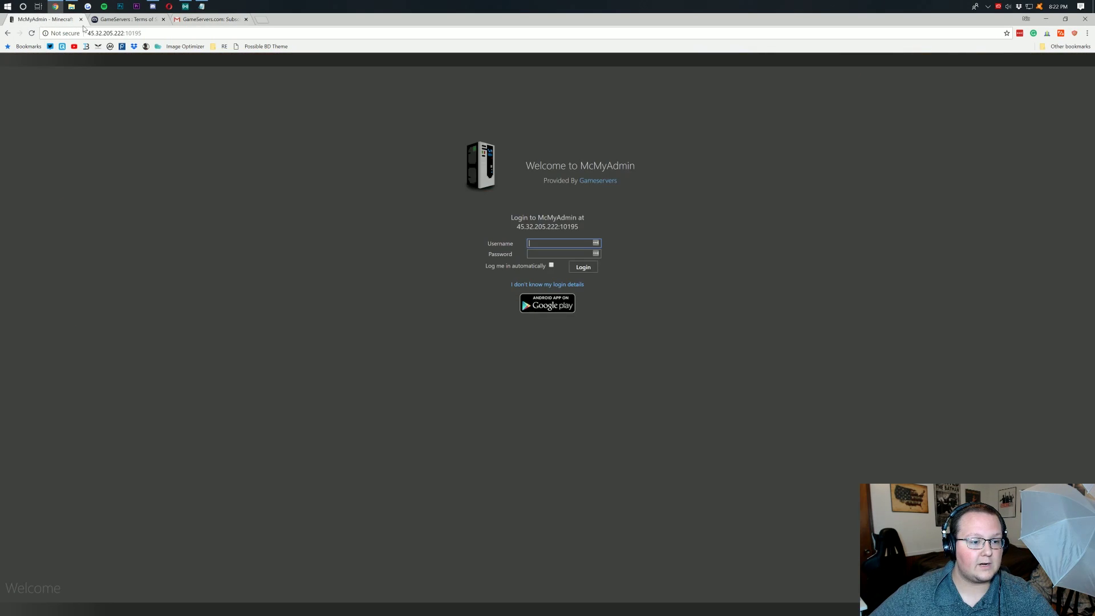
pyautogui.click(46, 20)
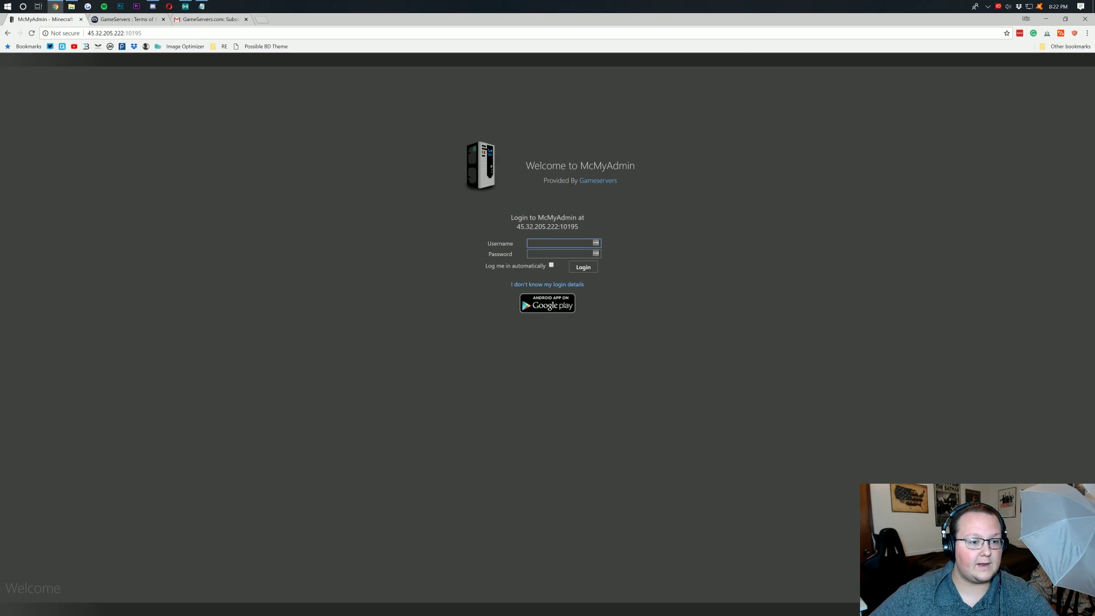
pyautogui.click(198, 23)
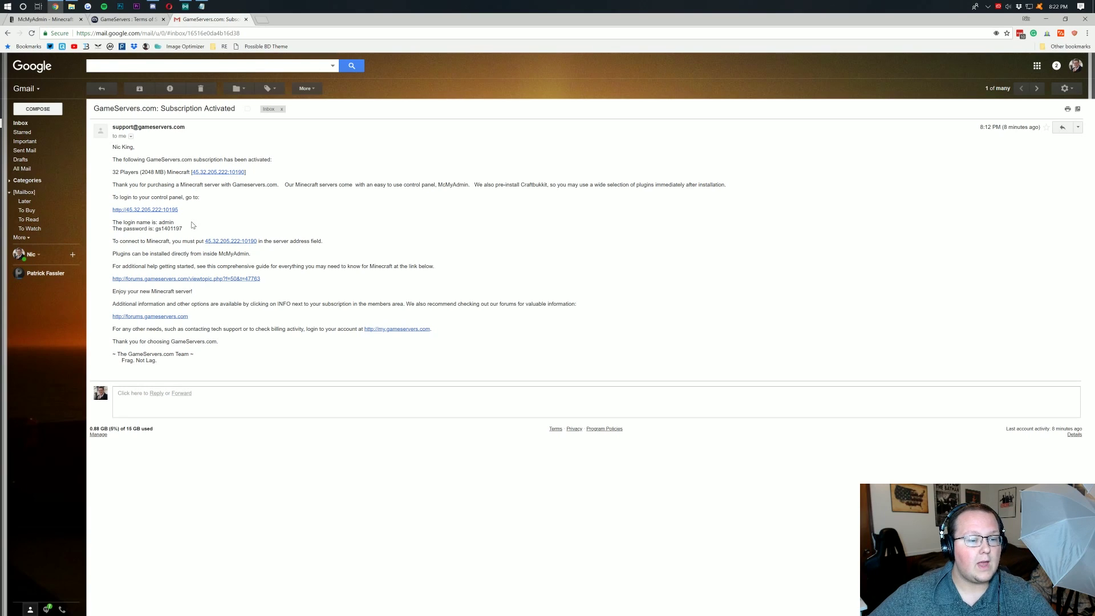
pyautogui.moveTo(184, 229); pyautogui.dragTo(158, 229)
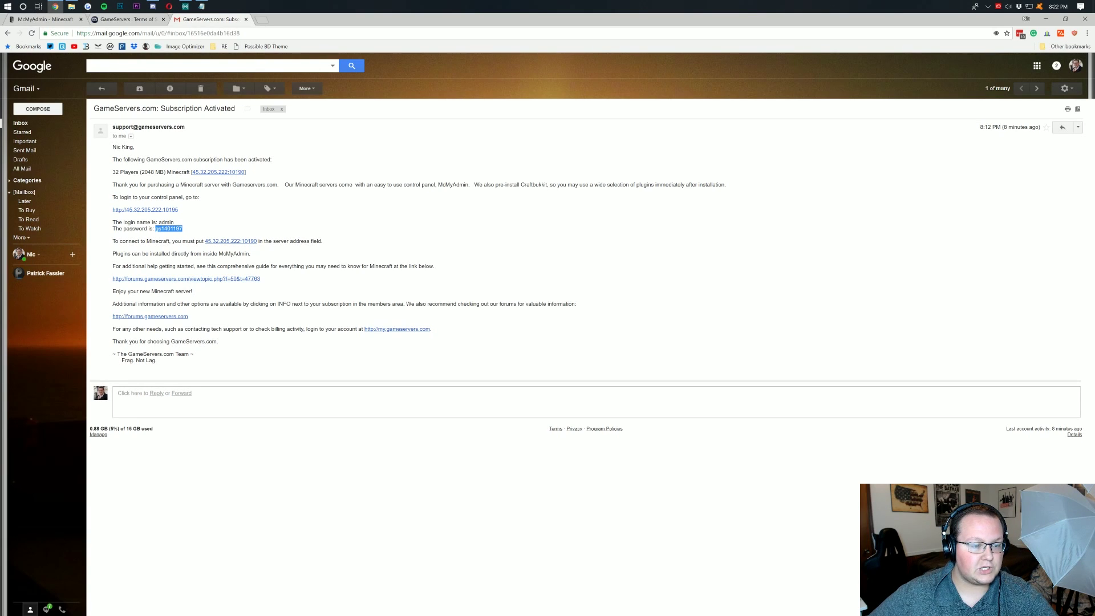
# Enter username 'admin' with the copied password and tick 'Log me in automatically'
pyautogui.click(46, 19)
pyautogui.write('admin')
pyautogui.press('Tab')
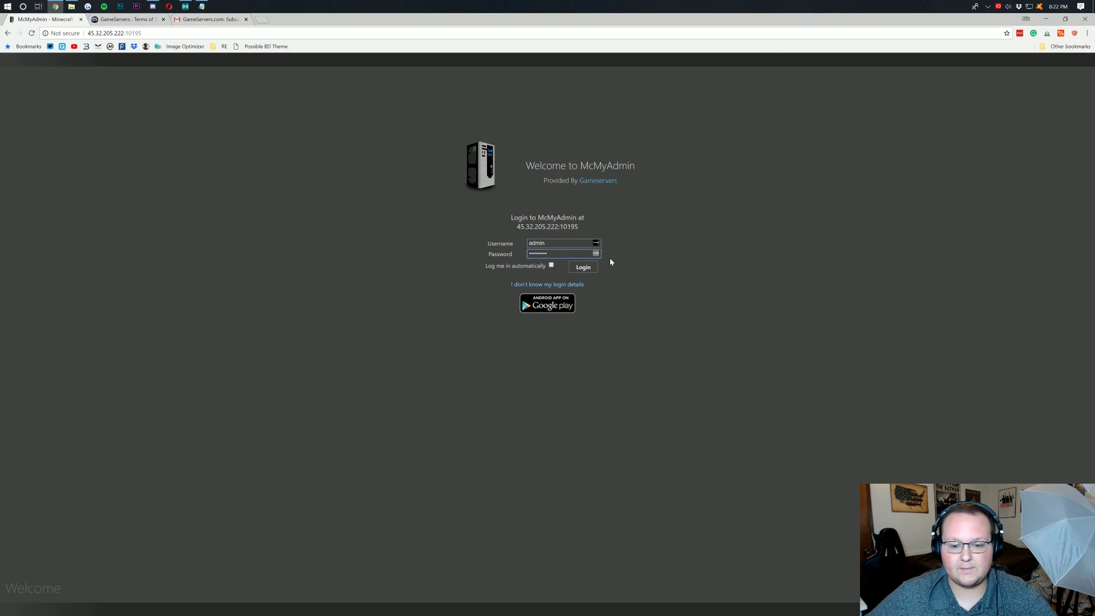
pyautogui.click(551, 266)
# Log in, decline saving the password, then view Console, the Everyone group, and Schedule
pyautogui.click(578, 272)
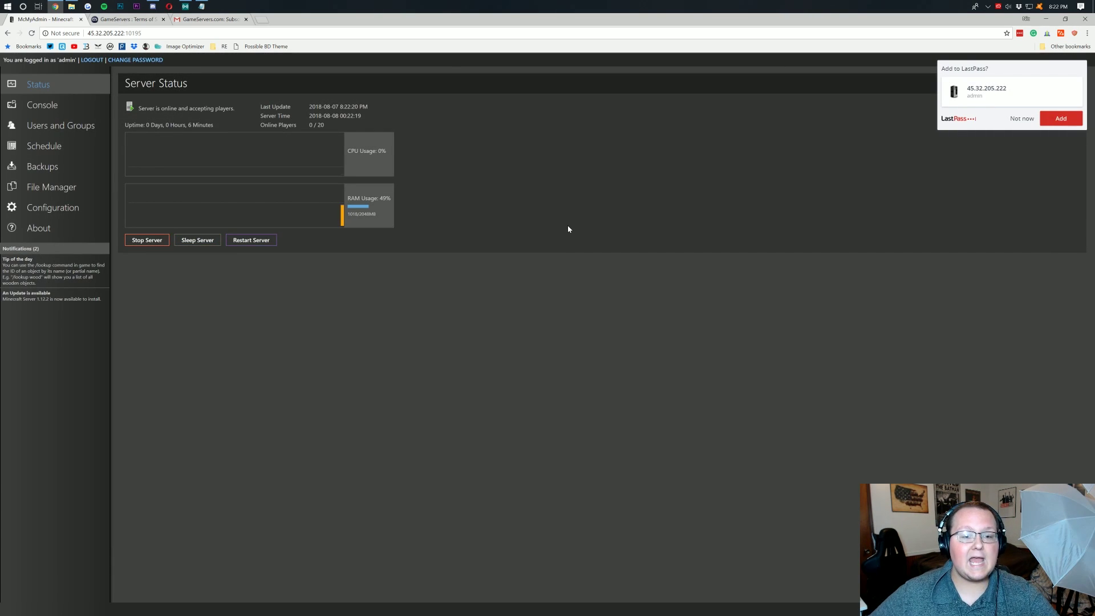
pyautogui.click(1019, 121)
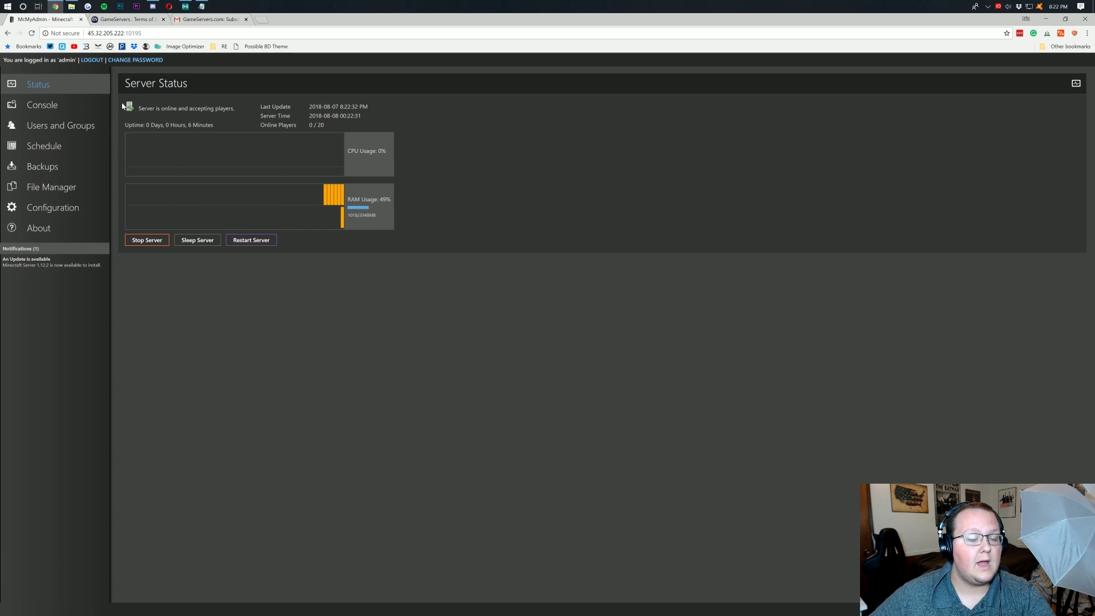
pyautogui.click(85, 98)
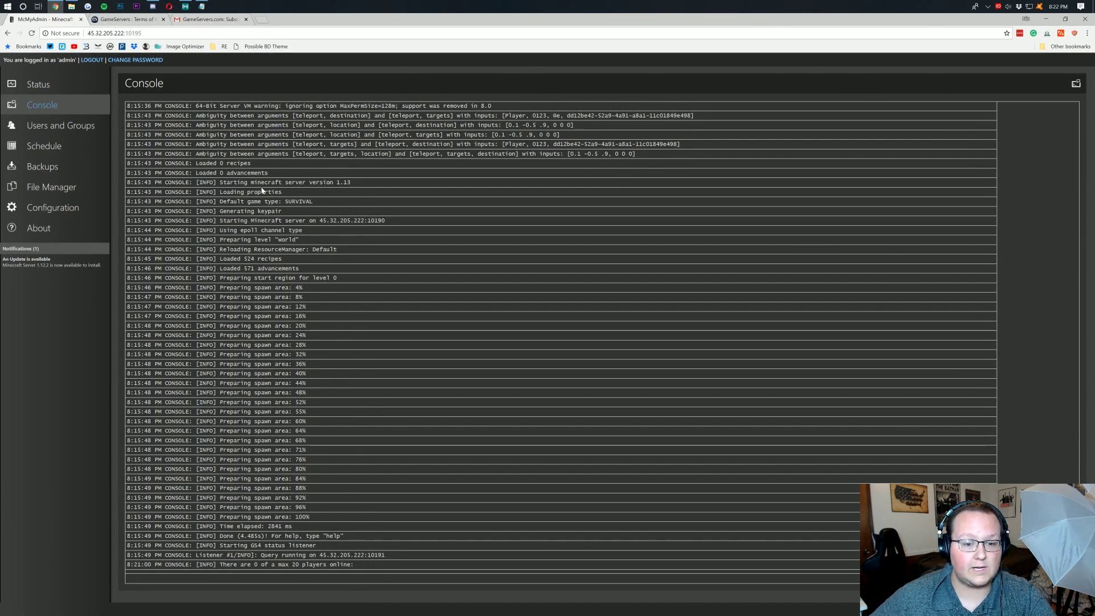
pyautogui.click(86, 129)
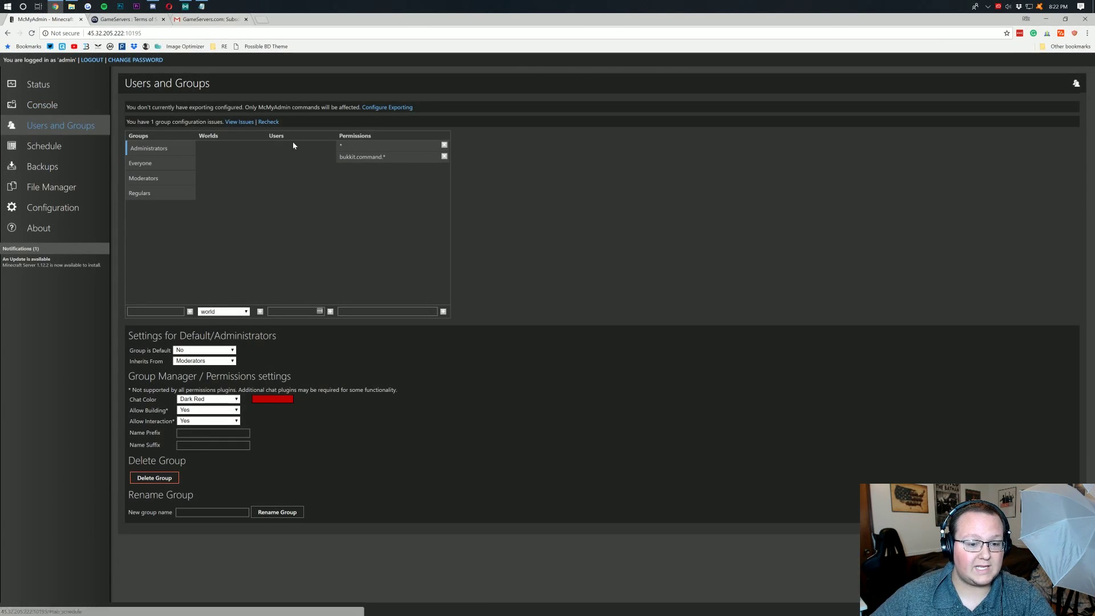
pyautogui.click(173, 165)
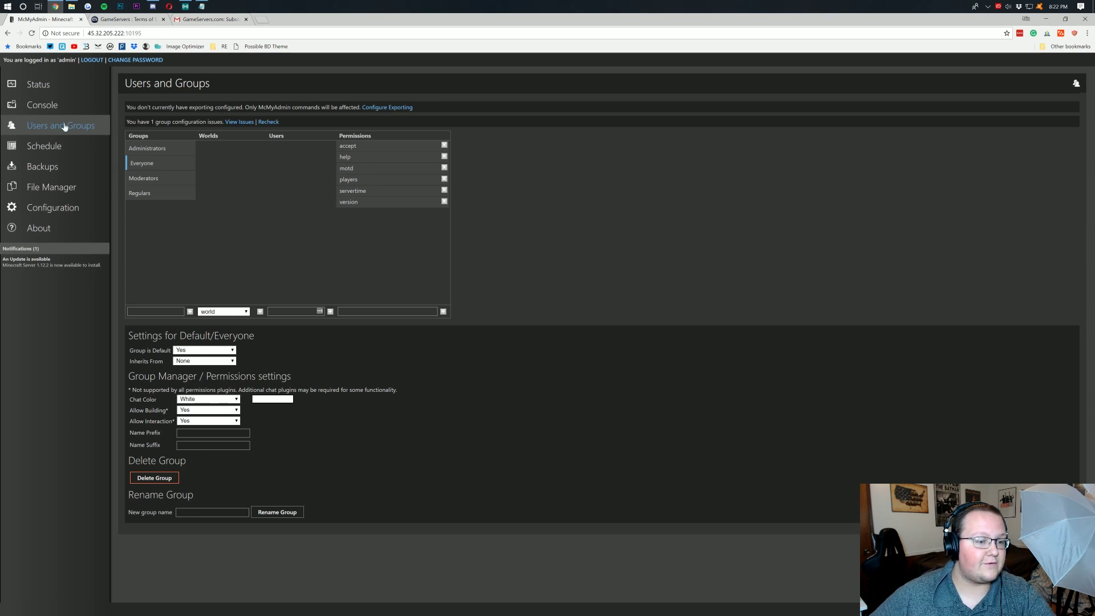
pyautogui.click(55, 150)
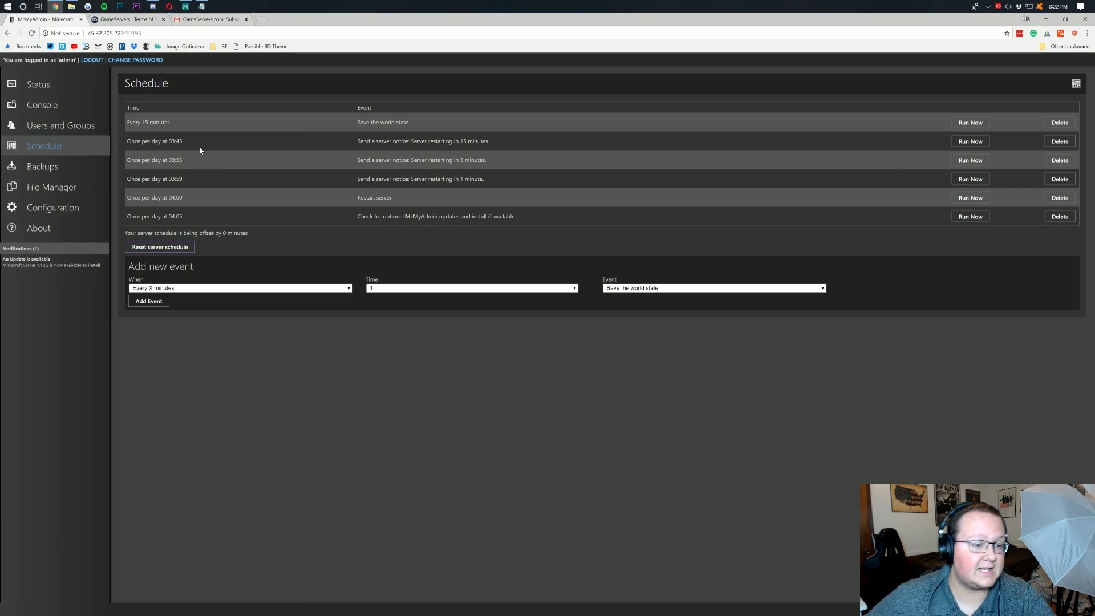
# Look through Backups and the File Manager's plugins folder, then show the Configuration page
pyautogui.click(23, 167)
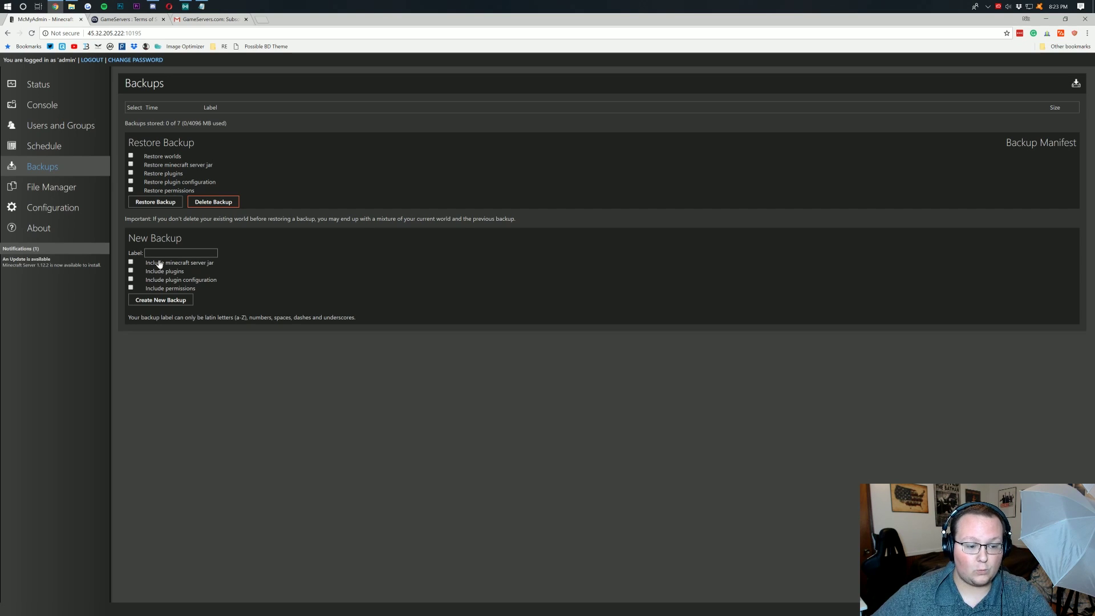
pyautogui.click(96, 194)
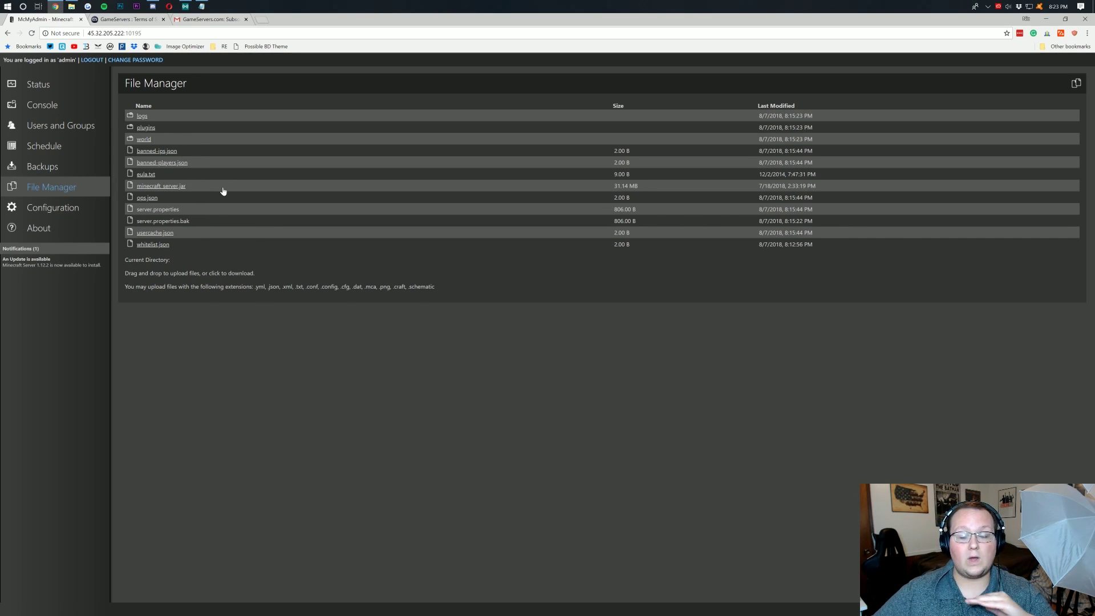
pyautogui.click(143, 128)
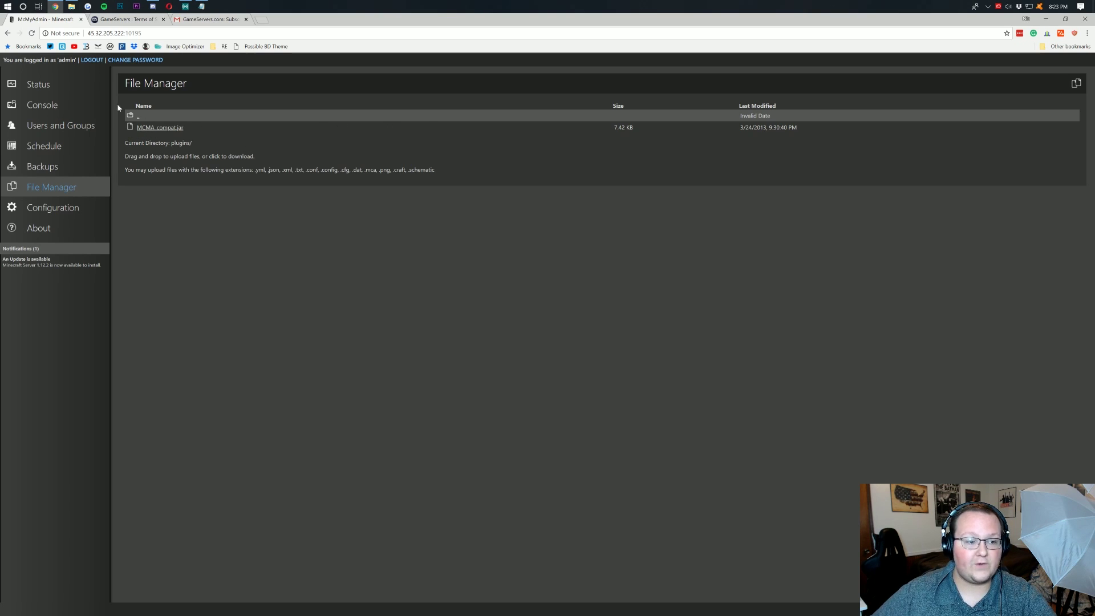
pyautogui.click(126, 116)
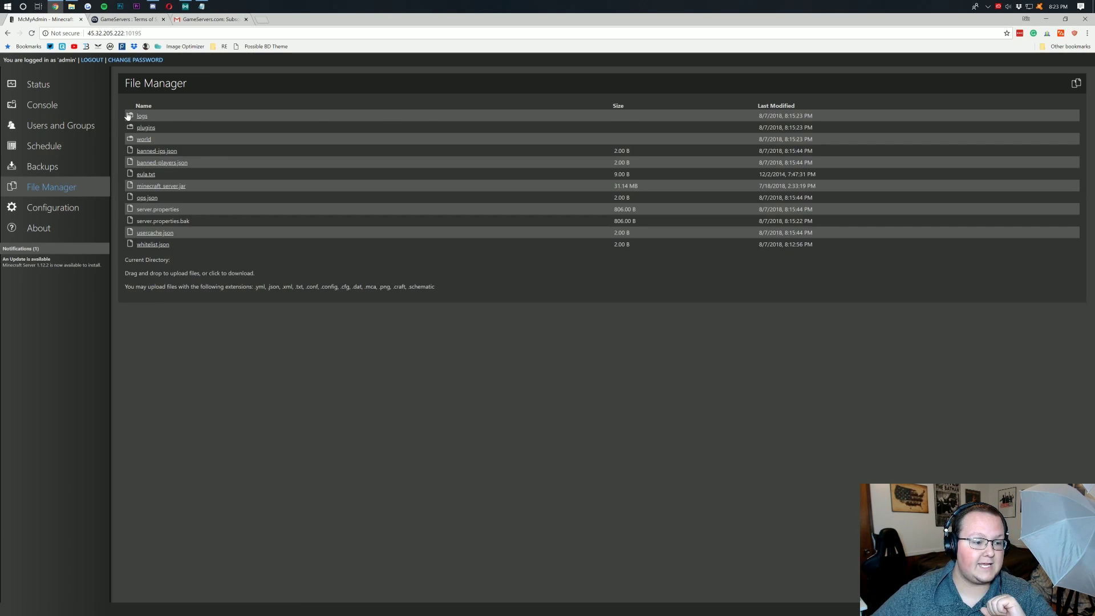
pyautogui.click(89, 207)
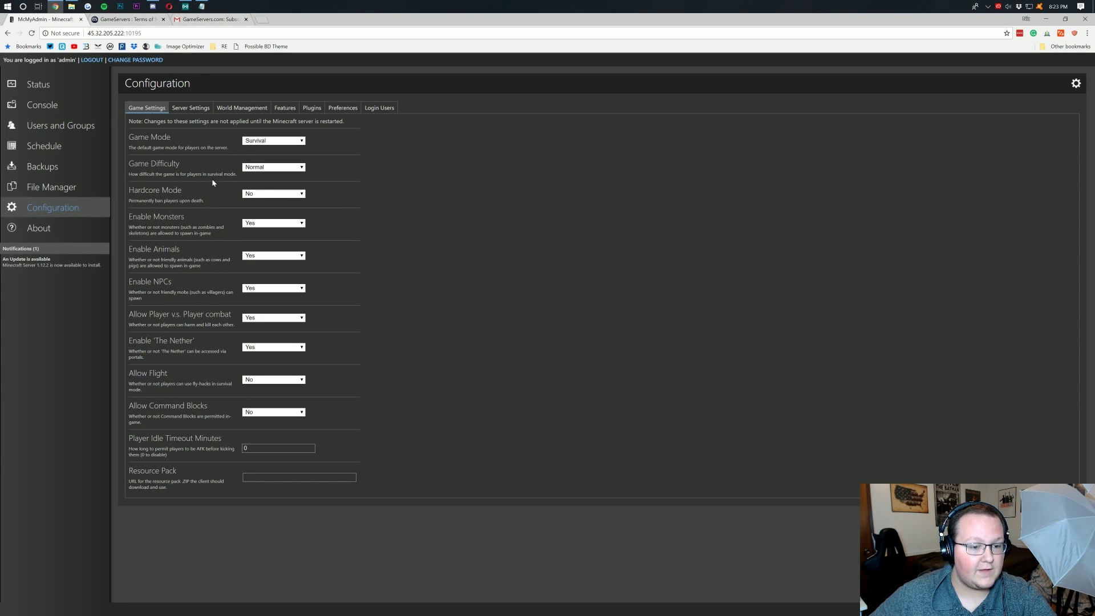
# Change the Server MOTD in Server Settings to 'Breakdown Tutorial Server', leaving difficulty unchanged
pyautogui.click(254, 169)
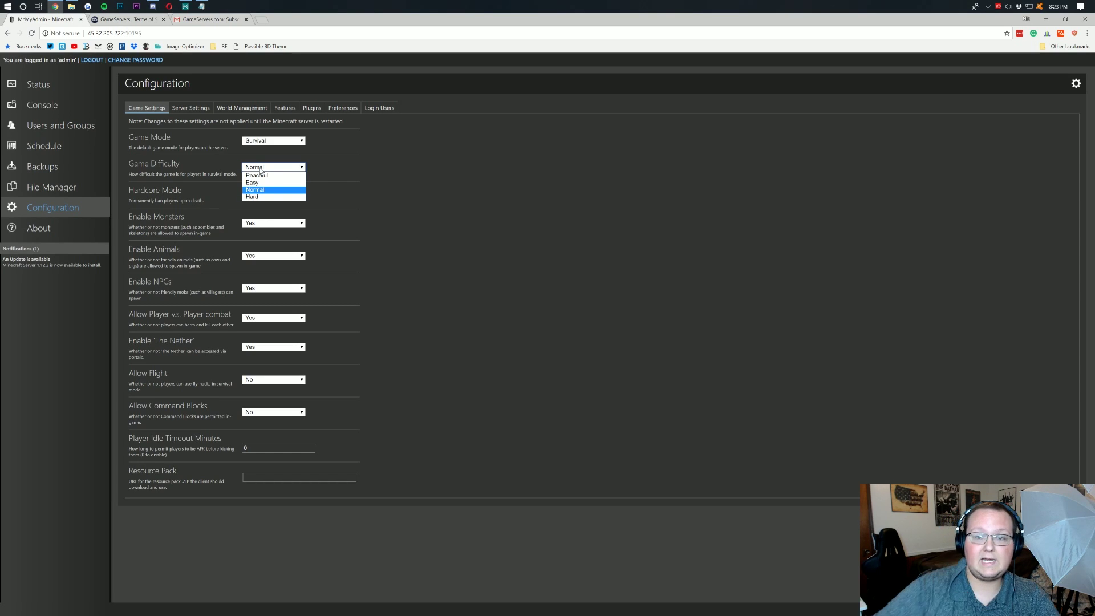
pyautogui.click(261, 171)
pyautogui.click(183, 109)
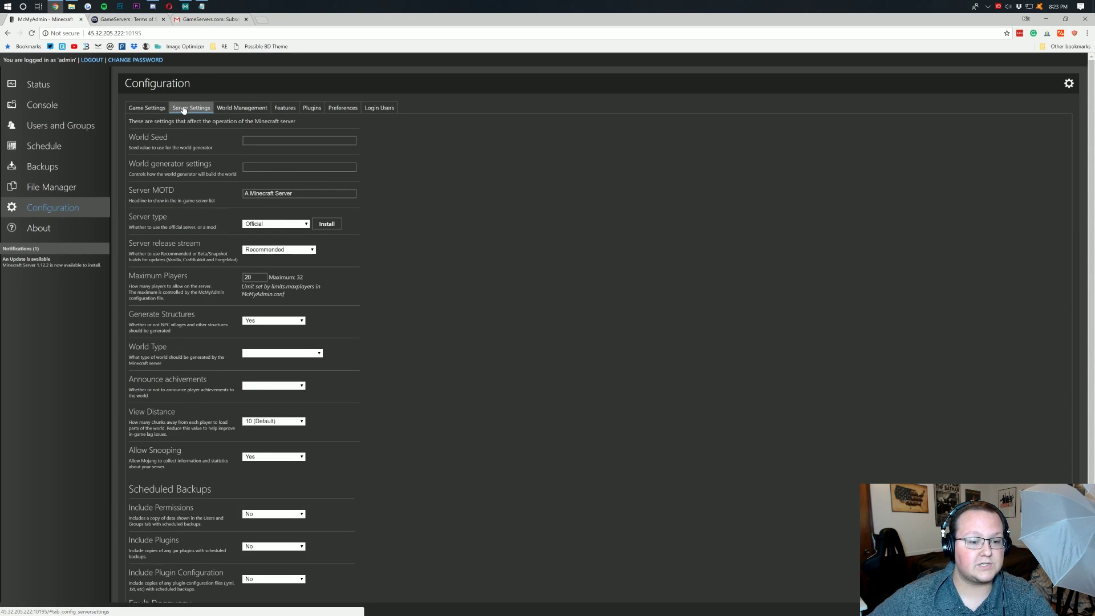
pyautogui.press('Tab')
pyautogui.scroll(-2, 191, 168)
pyautogui.scroll(2, 240, 254)
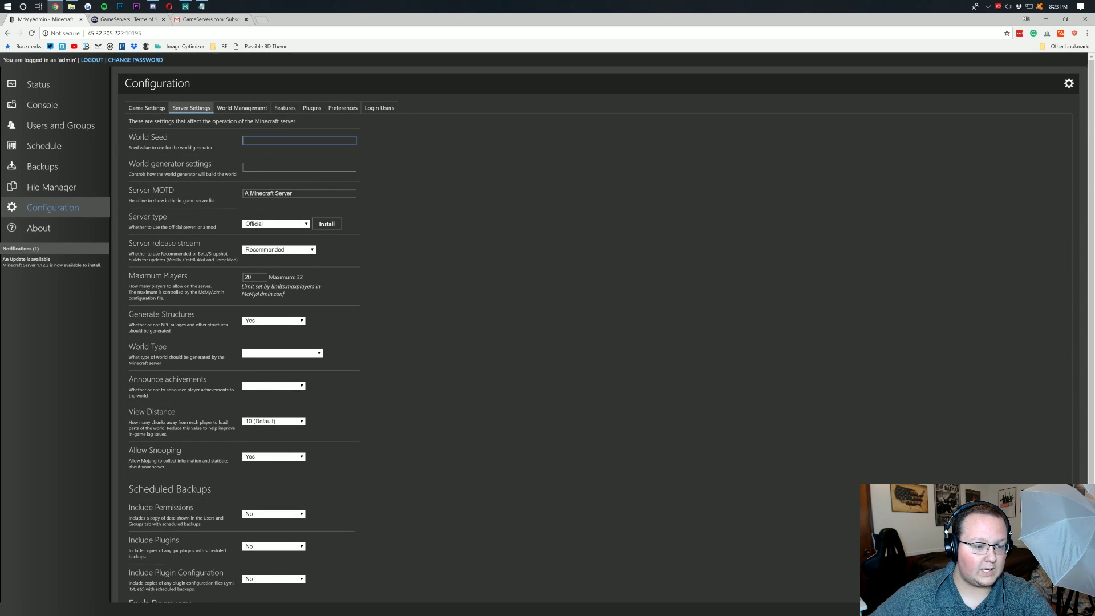
pyautogui.moveTo(295, 193); pyautogui.dragTo(227, 196)
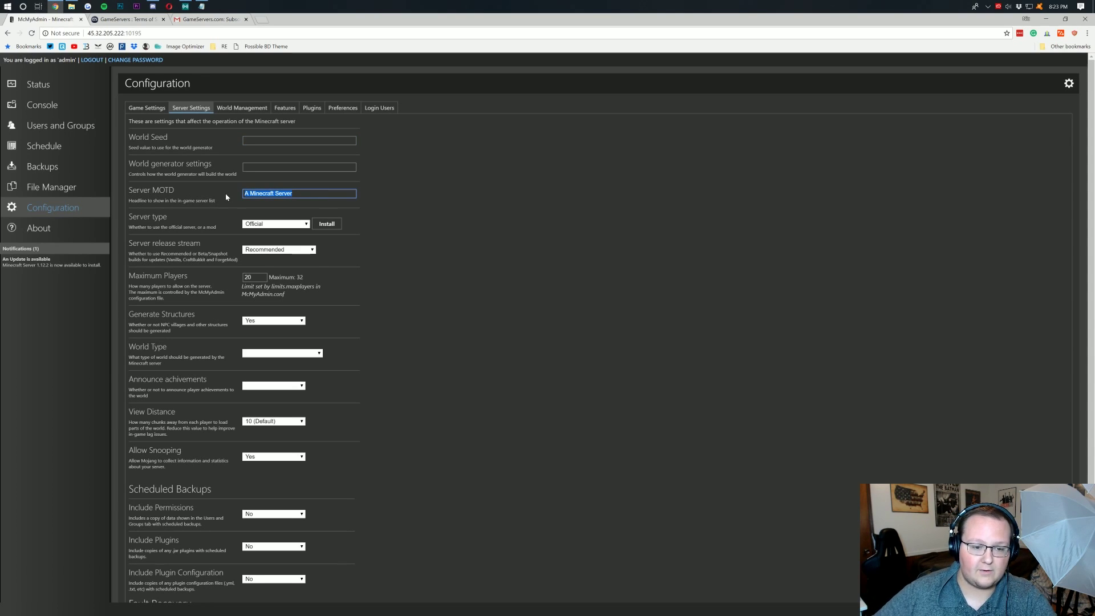
pyautogui.write('N')
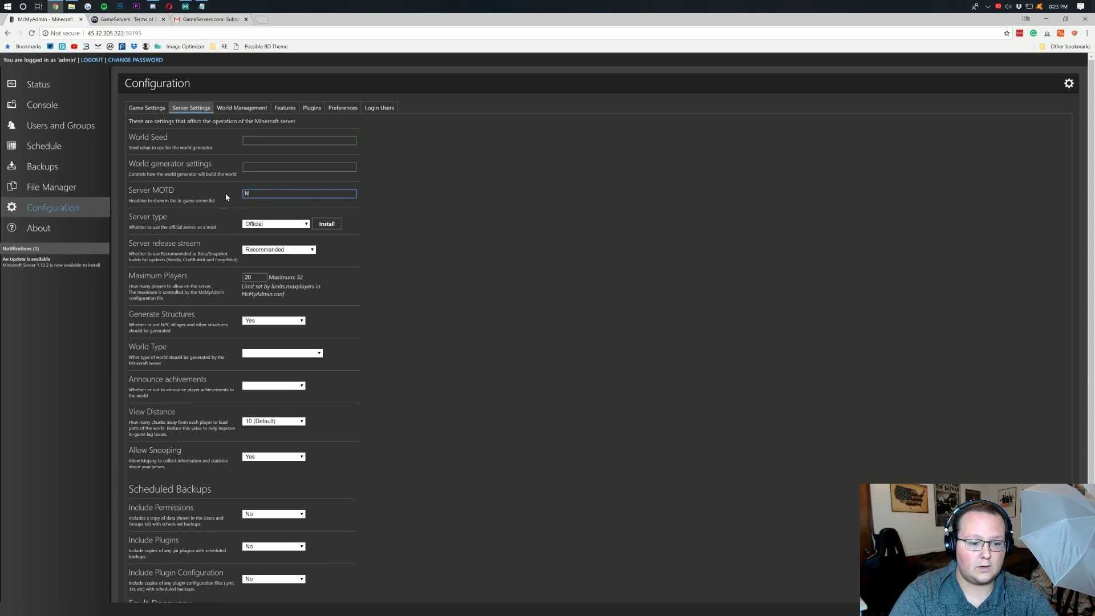
pyautogui.write('iceakdown Tutorial Server')
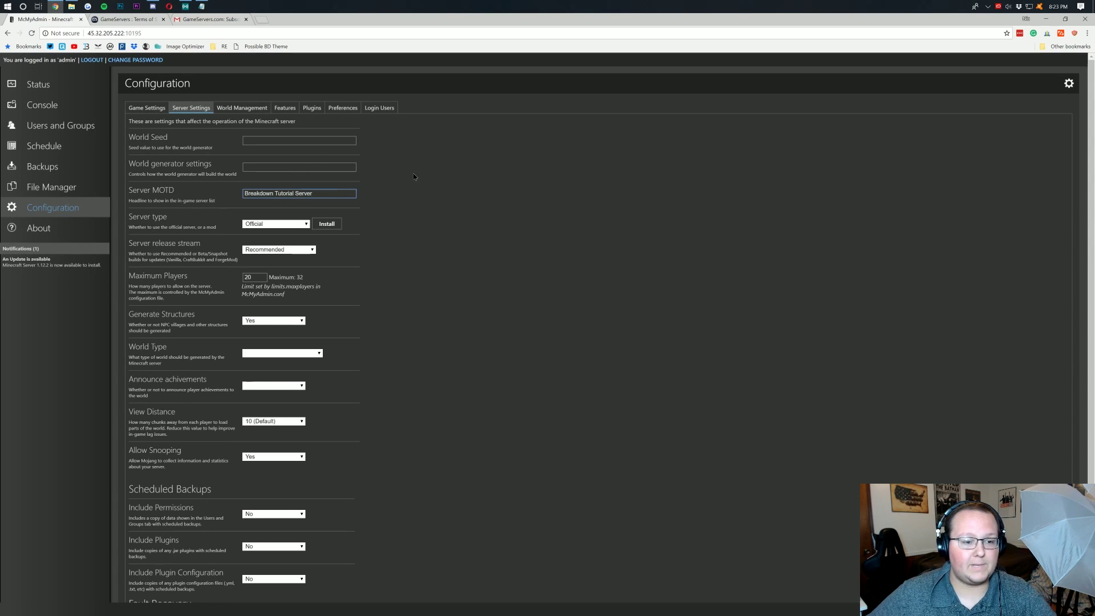
pyautogui.click(413, 173)
pyautogui.scroll(-2, 227, 199)
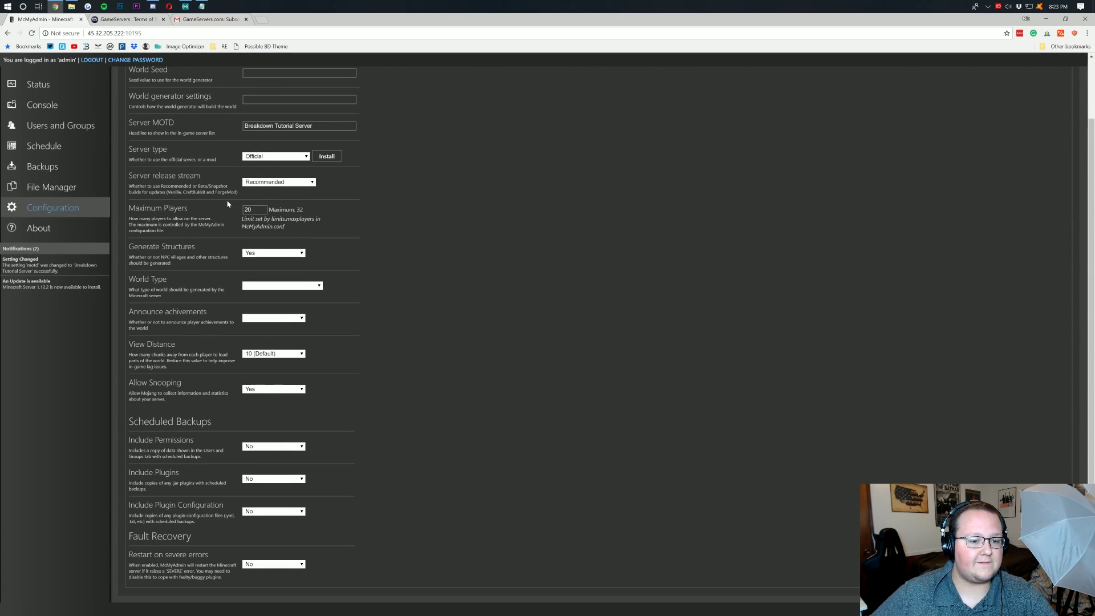
pyautogui.scroll(2, 239, 399)
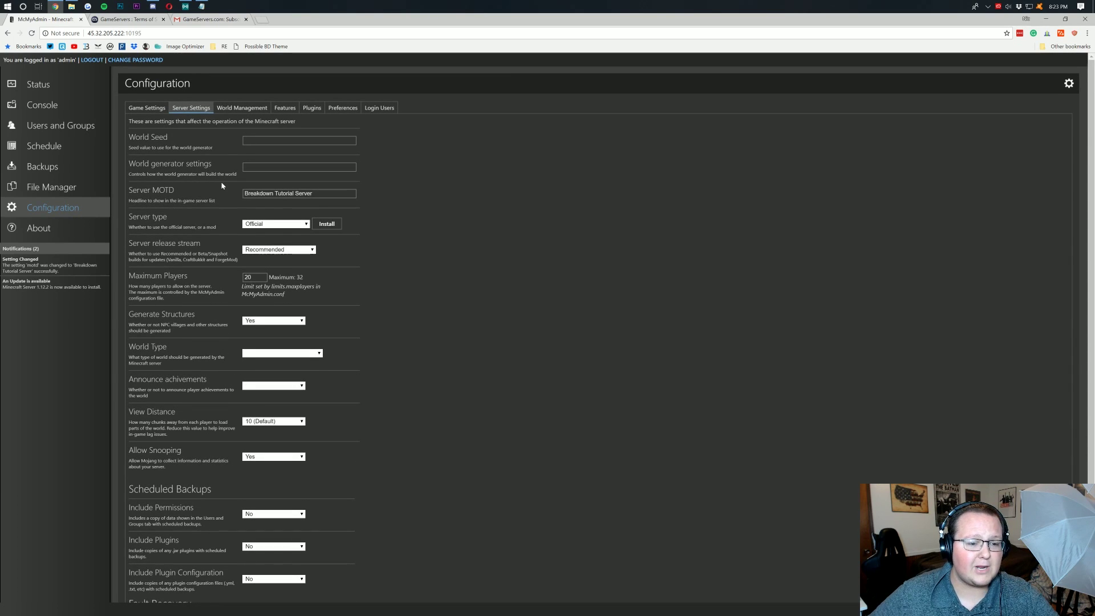
# Browse the Worlds, Features, Plugins, Preferences, Login Users and About pages, ending on Server Status
pyautogui.click(240, 107)
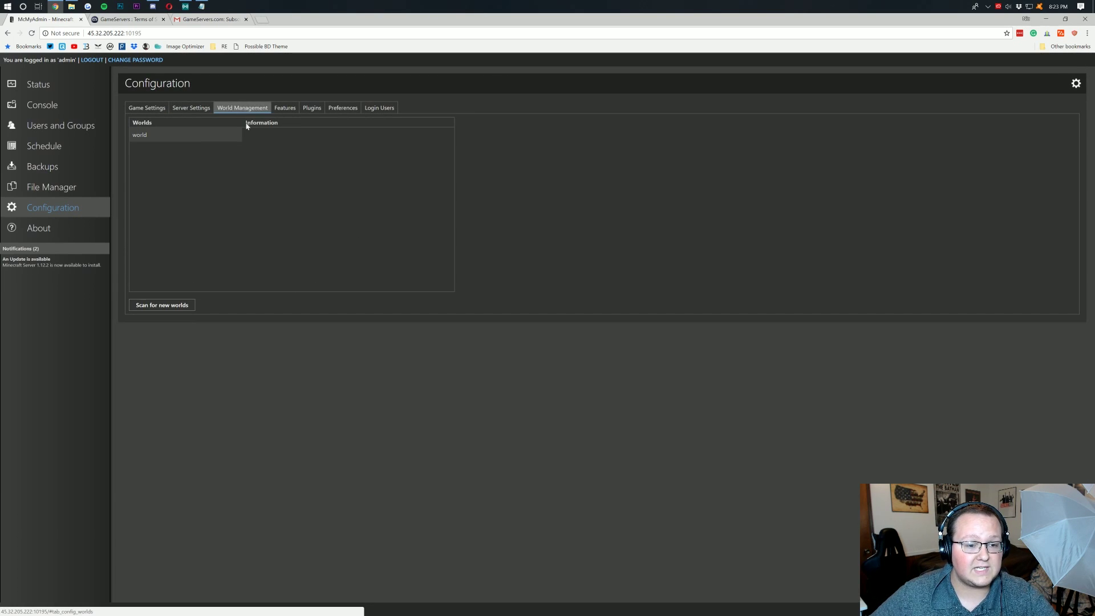
pyautogui.click(289, 108)
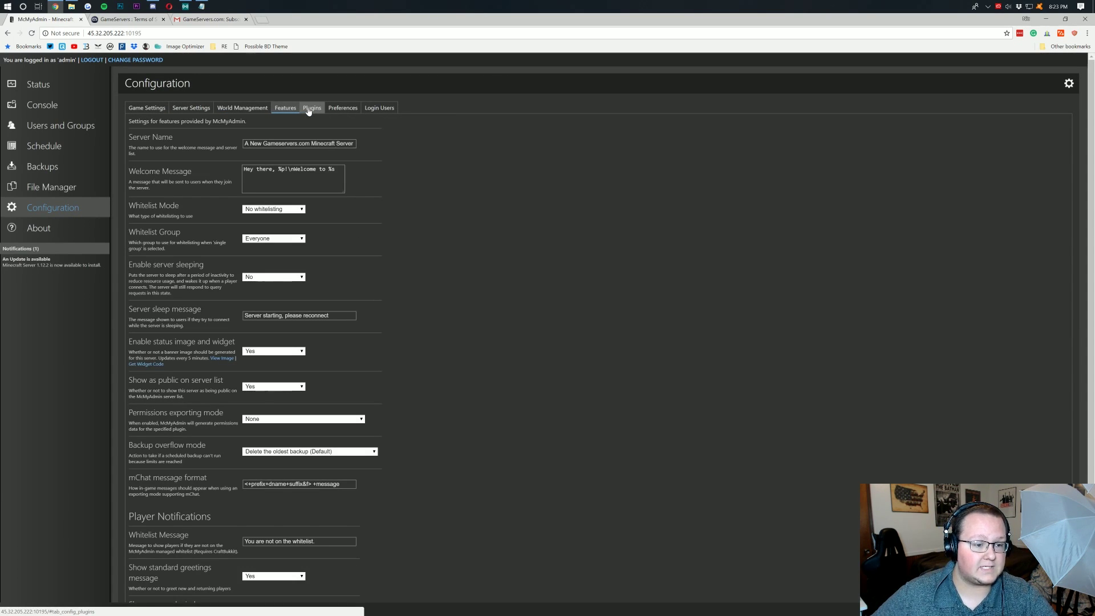
pyautogui.click(308, 109)
pyautogui.click(343, 108)
pyautogui.click(379, 108)
pyautogui.click(337, 109)
pyautogui.click(312, 108)
pyautogui.click(285, 108)
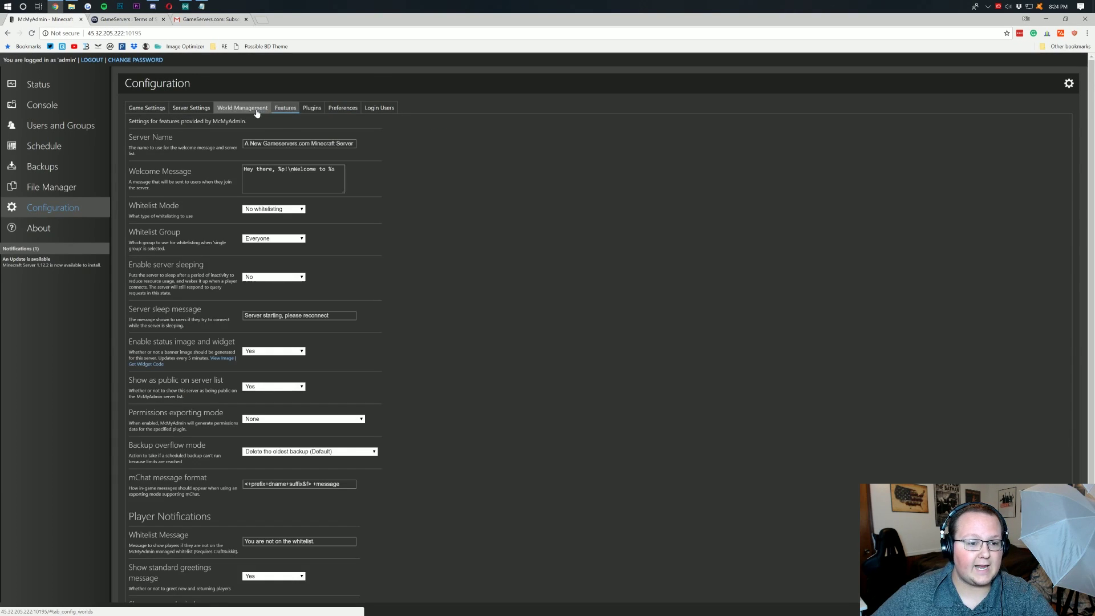
pyautogui.click(223, 109)
pyautogui.click(211, 109)
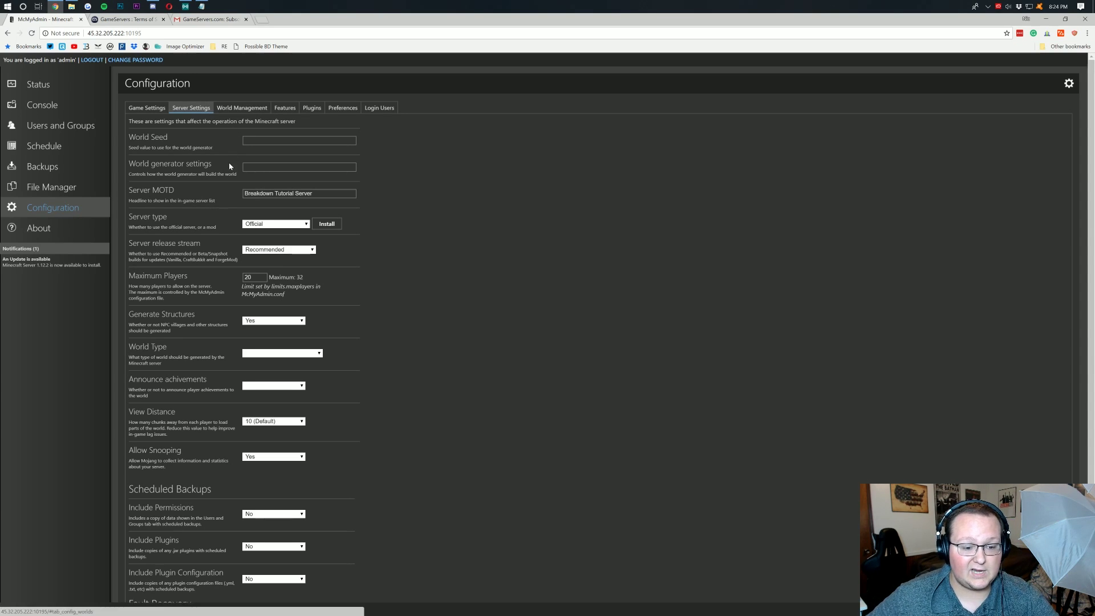
pyautogui.click(80, 231)
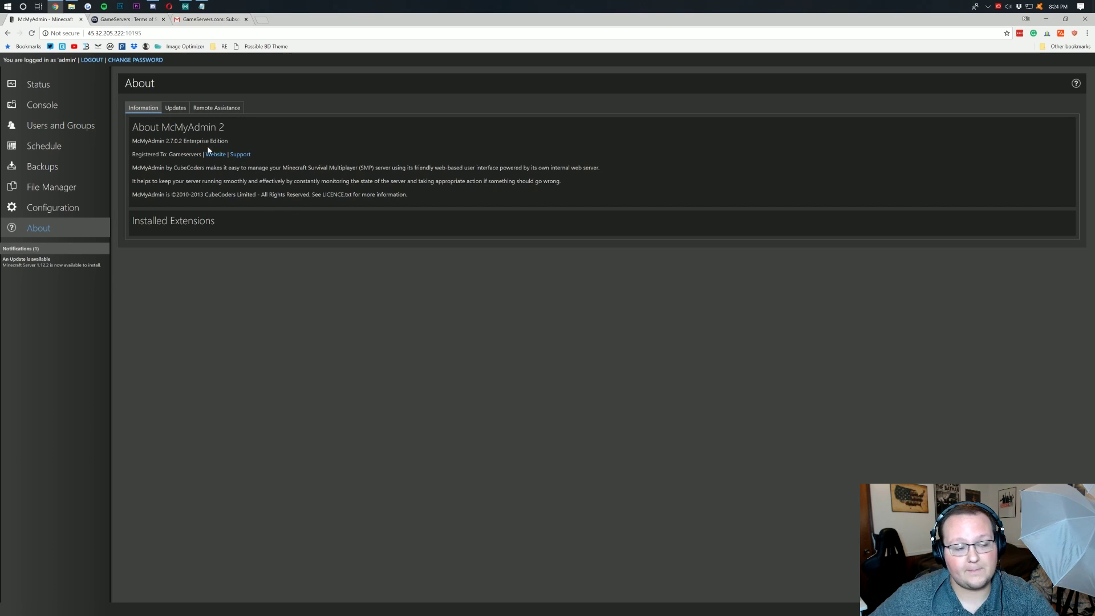
pyautogui.click(64, 85)
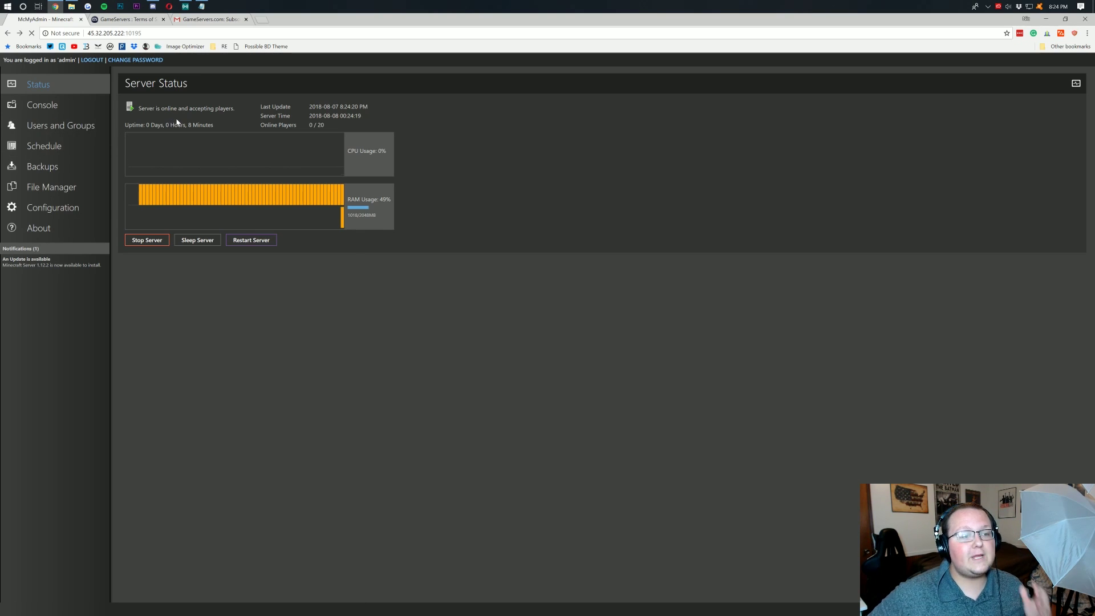
# Copy the server IP:port from the GameServers.com Info page, then minimize Chrome
pyautogui.hotkey('alt', 'Left')
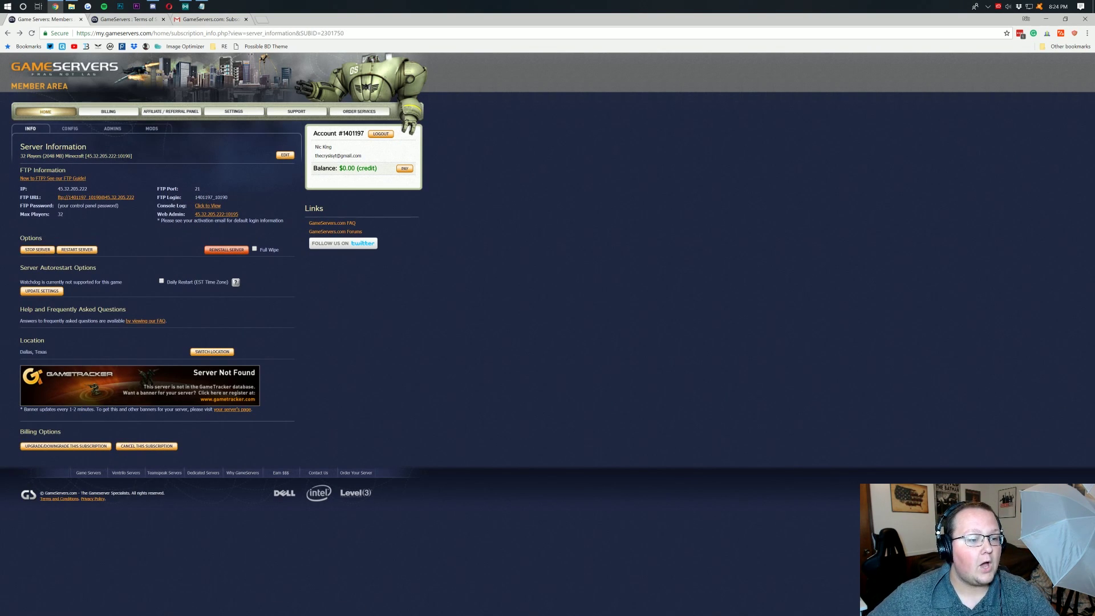
pyautogui.moveTo(88, 156); pyautogui.dragTo(125, 156)
pyautogui.rightClick(121, 158)
pyautogui.click(142, 161)
pyautogui.click(1046, 19)
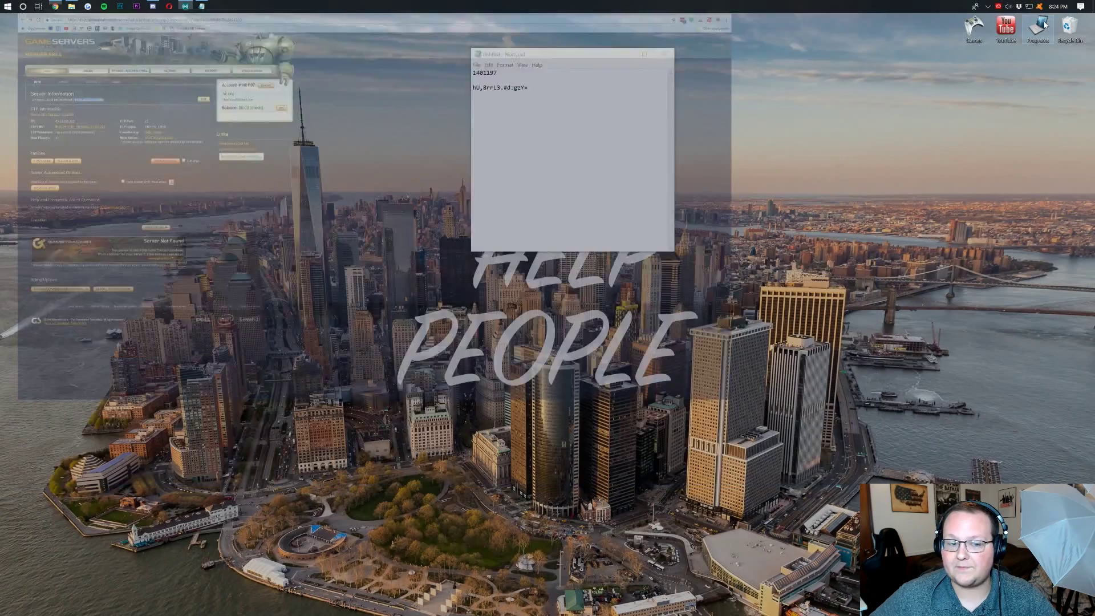
# Launch Minecraft 1.13 via the Games folder shortcut and start it from the launcher
pyautogui.doubleClick(973, 28)
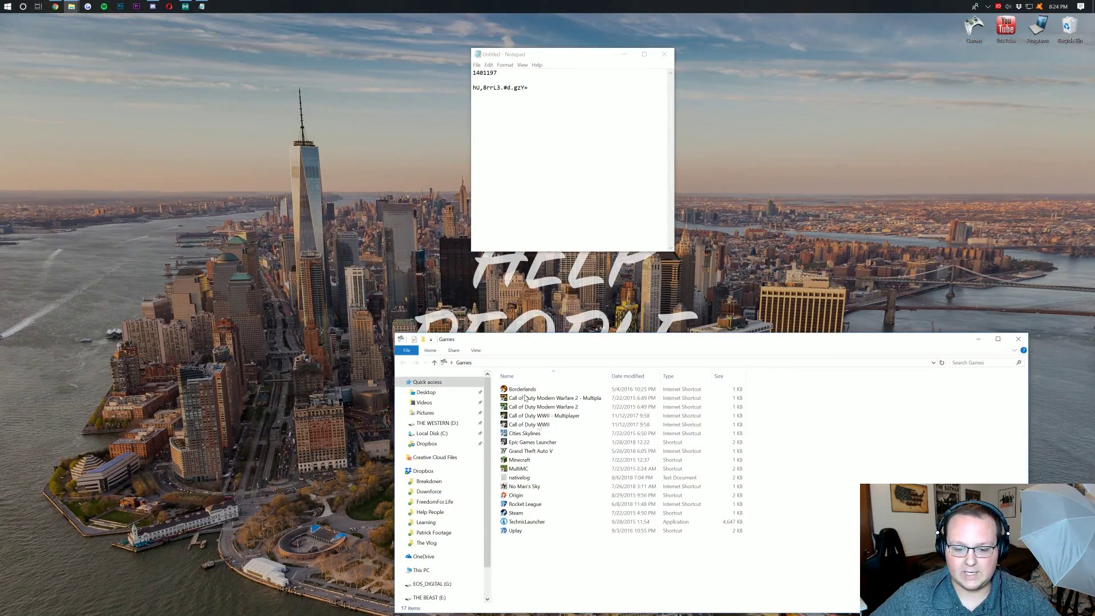
pyautogui.doubleClick(519, 459)
pyautogui.click(1019, 338)
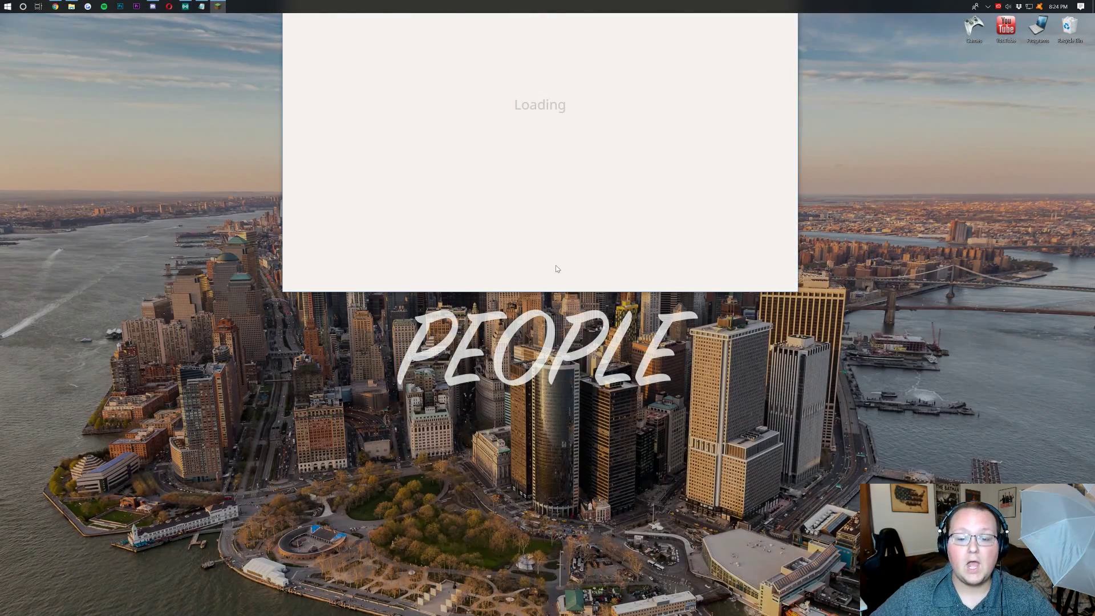
pyautogui.click(556, 274)
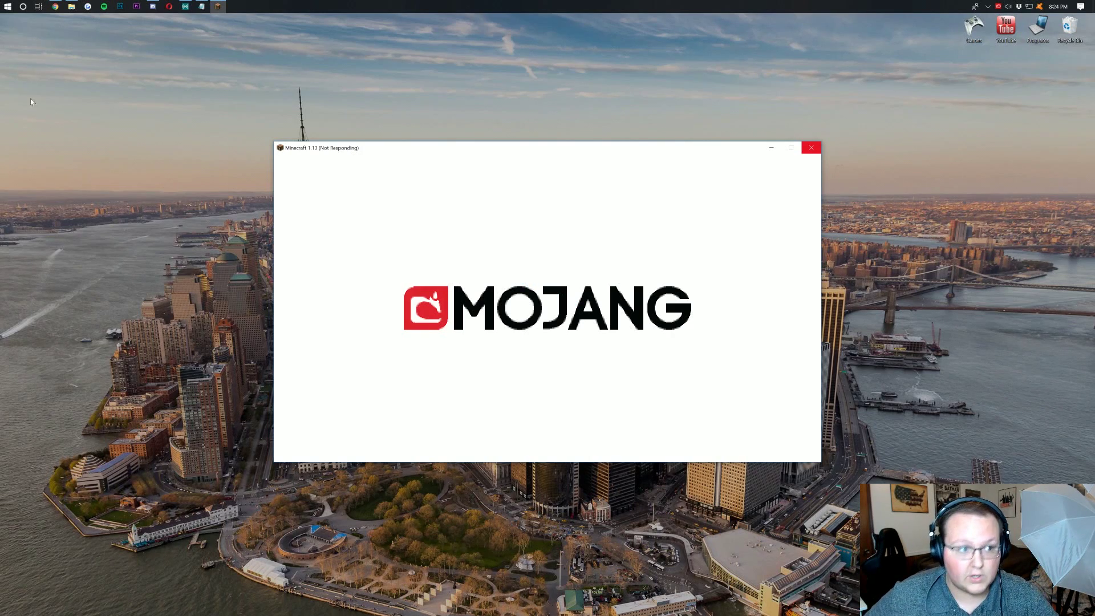
pyautogui.click(52, 7)
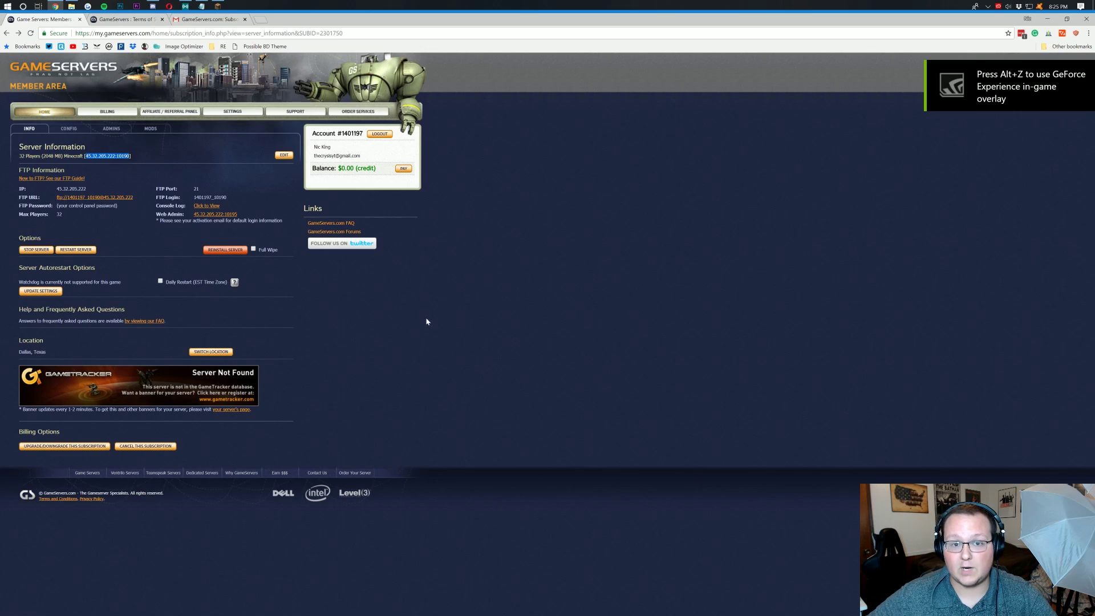
# Add a multiplayer entry named 'Tutorial Server' with the pasted address 45.32.205.222:10190
pyautogui.click(1047, 19)
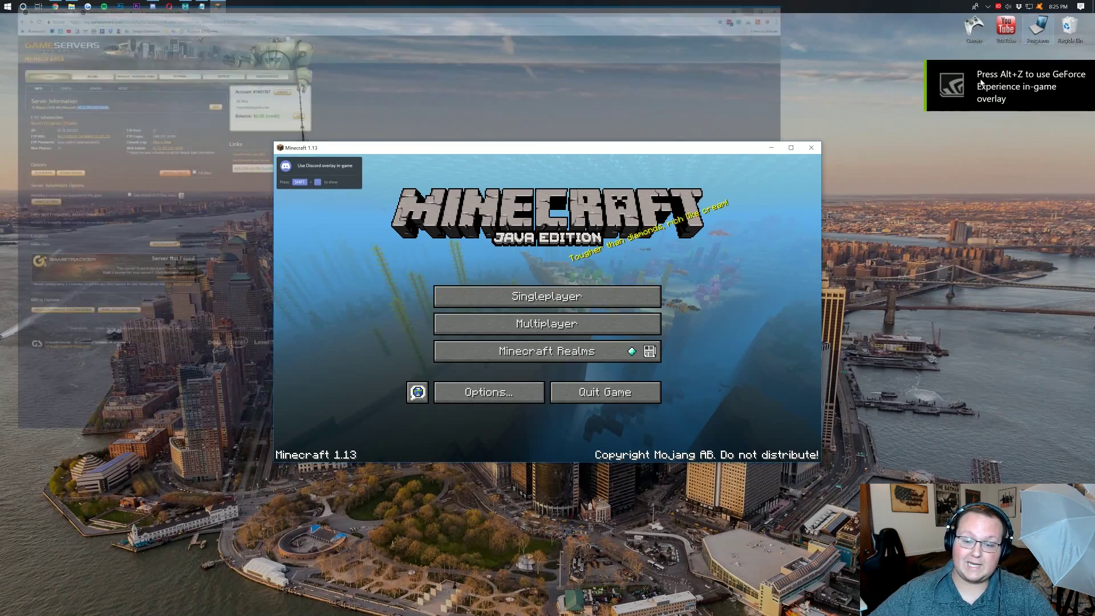
pyautogui.click(543, 331)
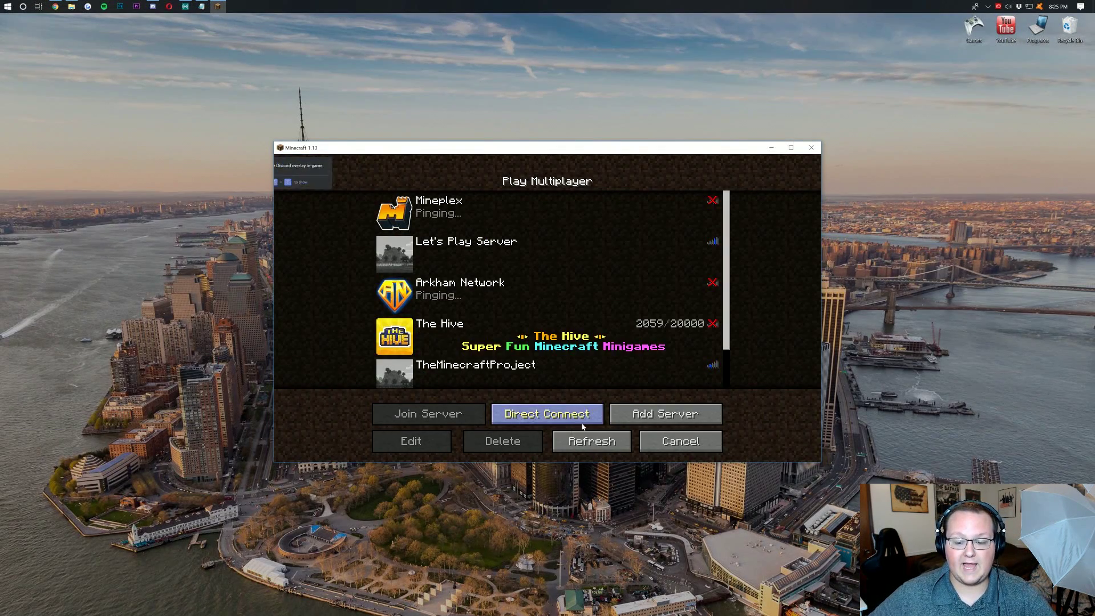
pyautogui.click(650, 422)
pyautogui.hotkey('ctrl', 'a')
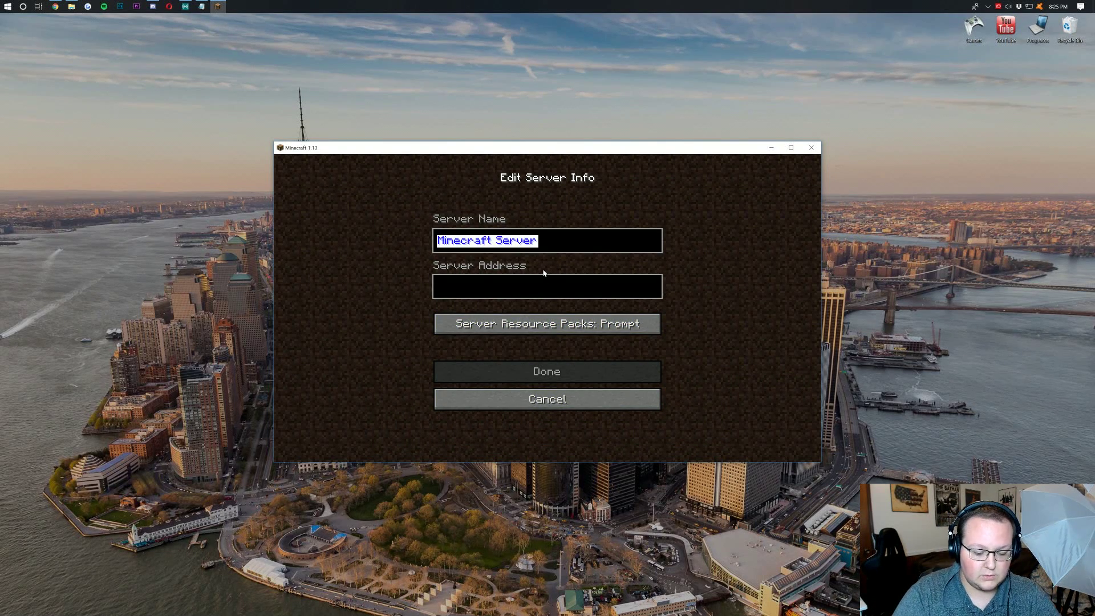
pyautogui.write('Tutorial Server')
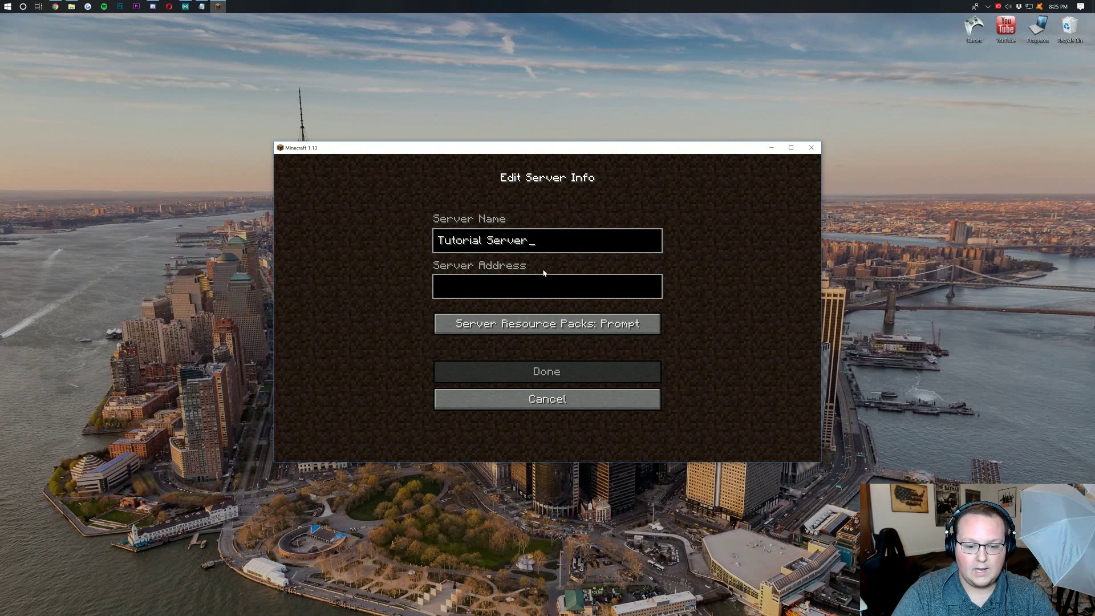
pyautogui.hotkey('ctrl', 'v')
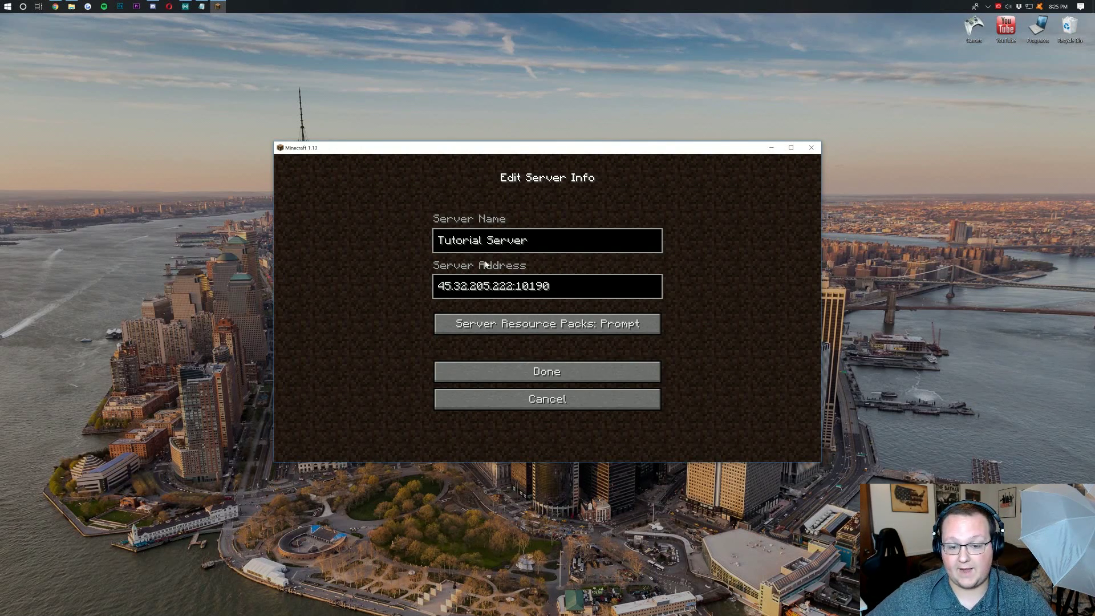
pyautogui.click(511, 367)
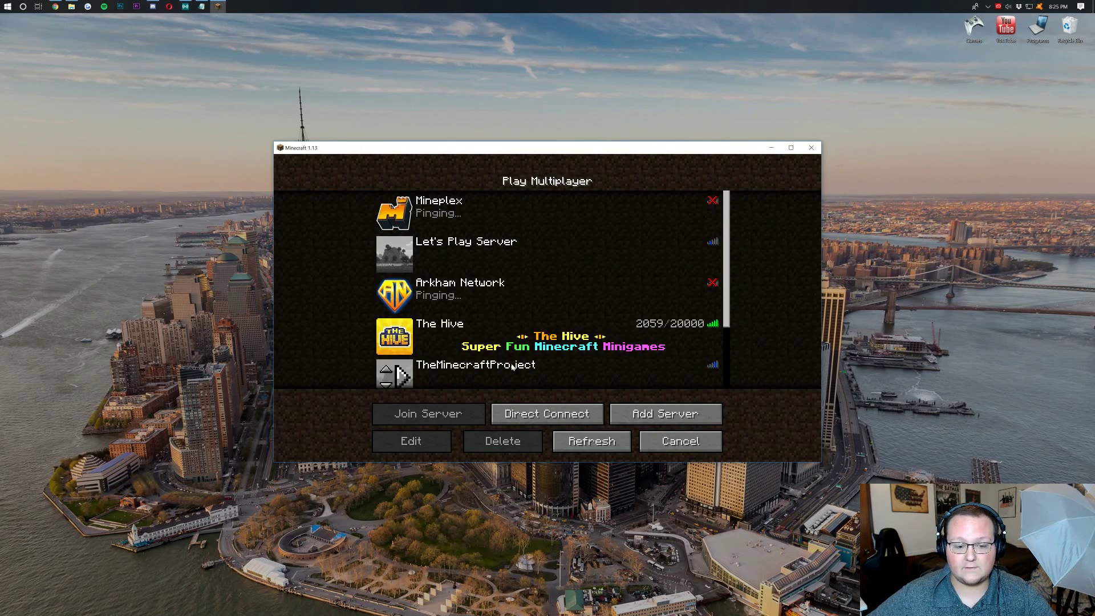
# Join Tutorial Server and walk forward through the forest world
pyautogui.scroll(-3, 531, 344)
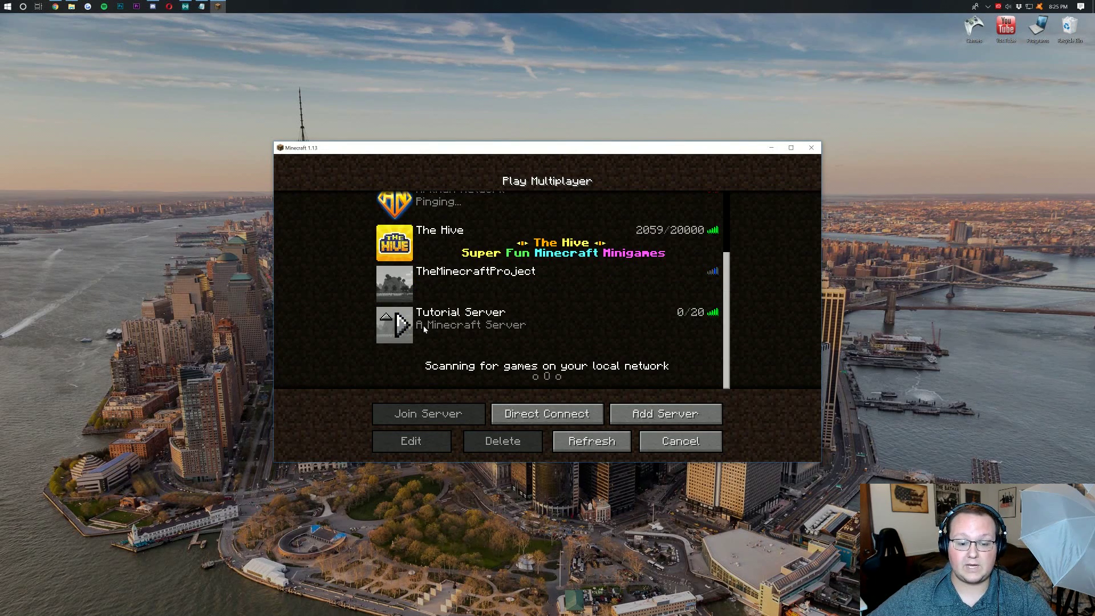
pyautogui.click(402, 327)
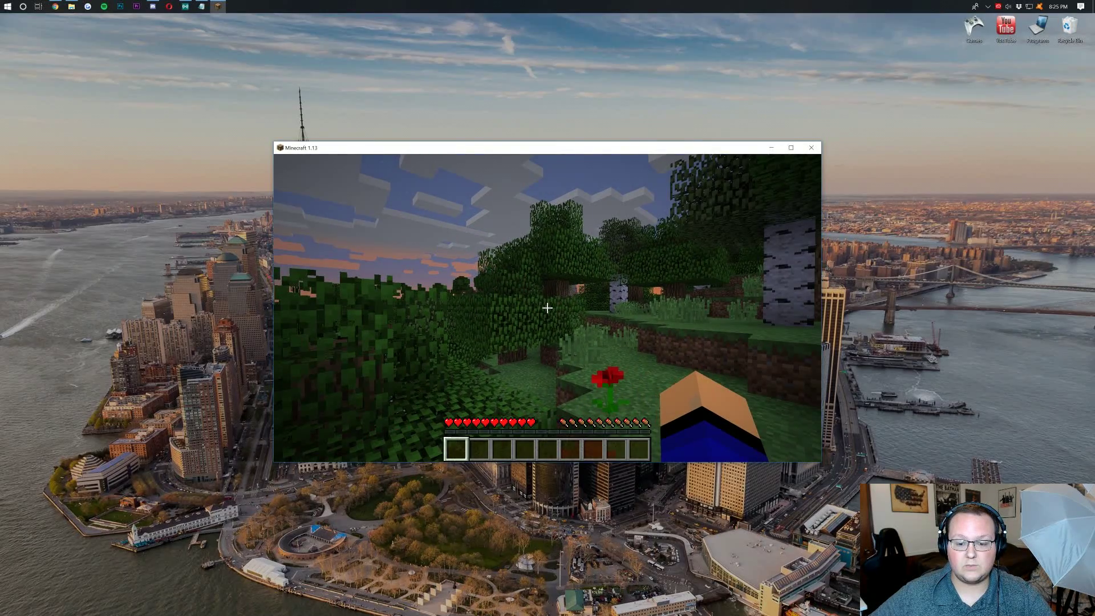
pyautogui.press('w')
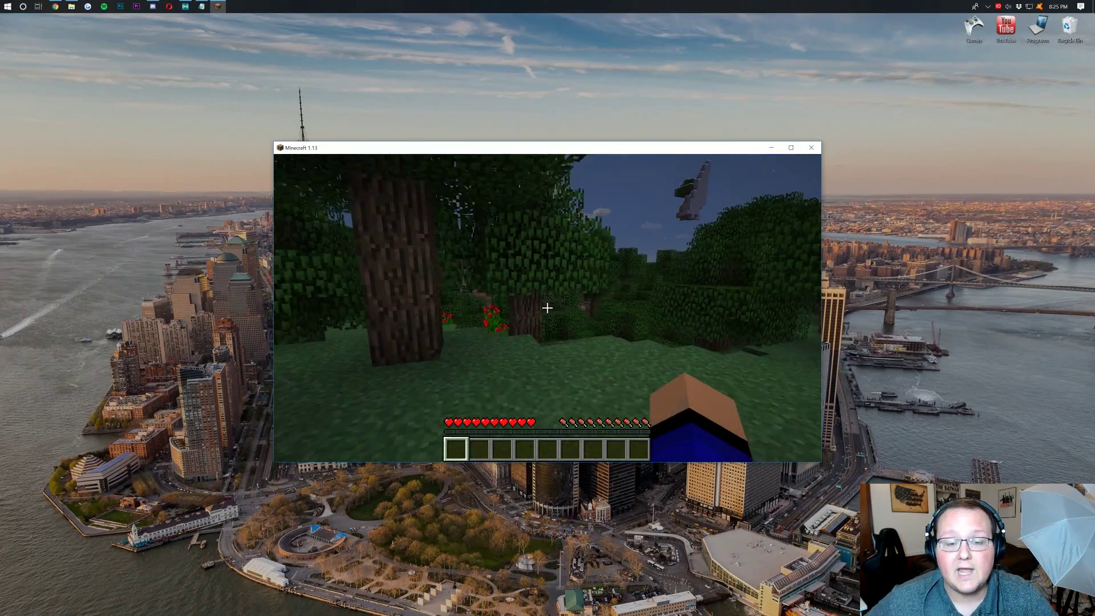
# Run 'op' with the player's username in the McMyAdmin console and confirm operator status
pyautogui.press('e')
pyautogui.click(53, 6)
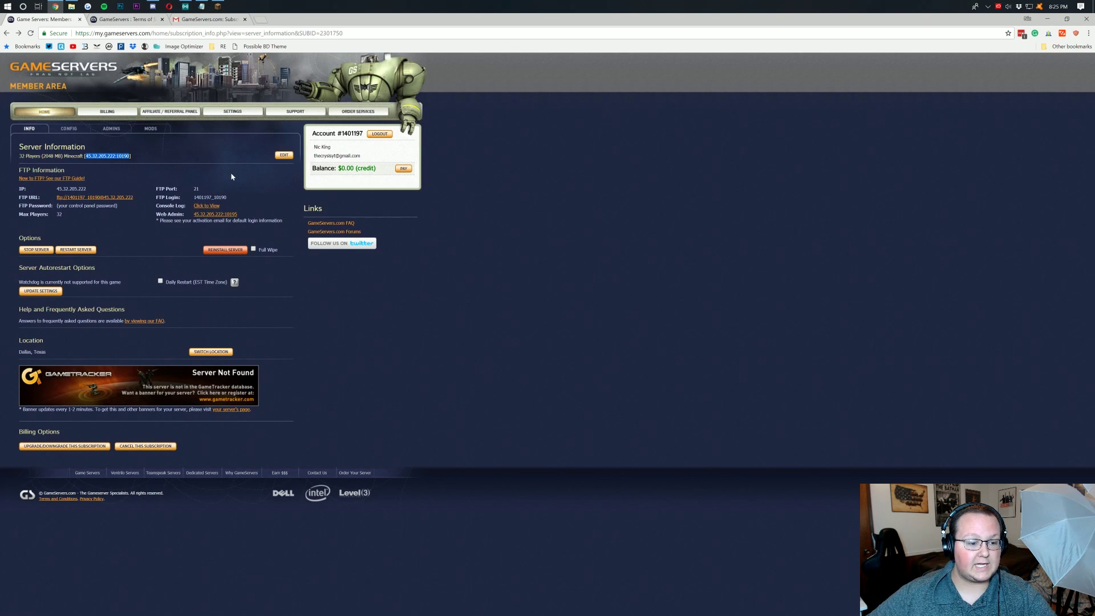
pyautogui.click(211, 216)
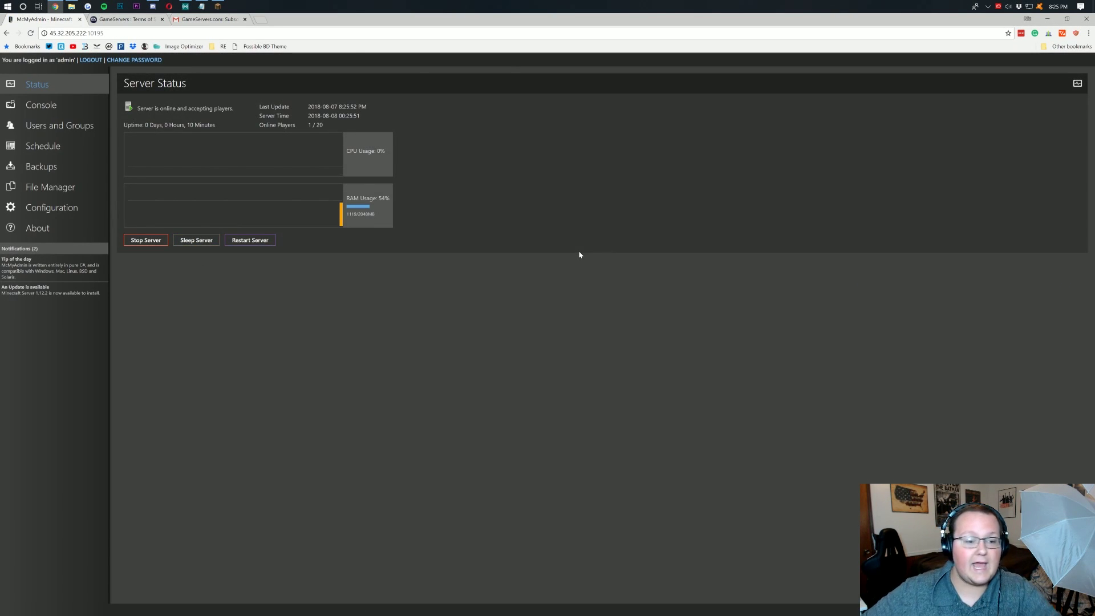
pyautogui.click(80, 105)
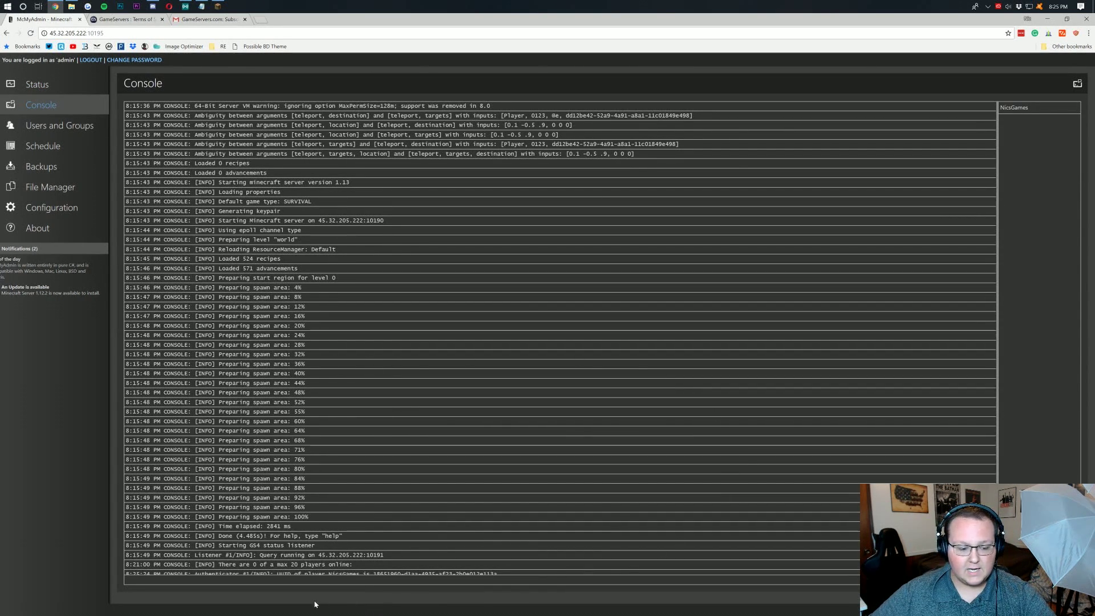
pyautogui.click(311, 579)
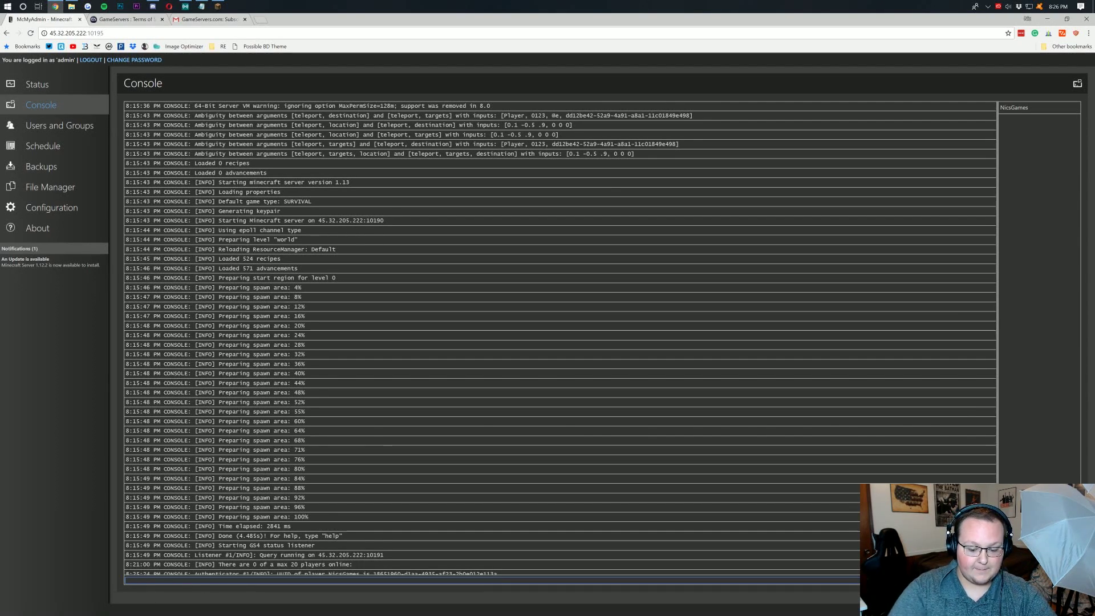
pyautogui.write('op nicsgames')
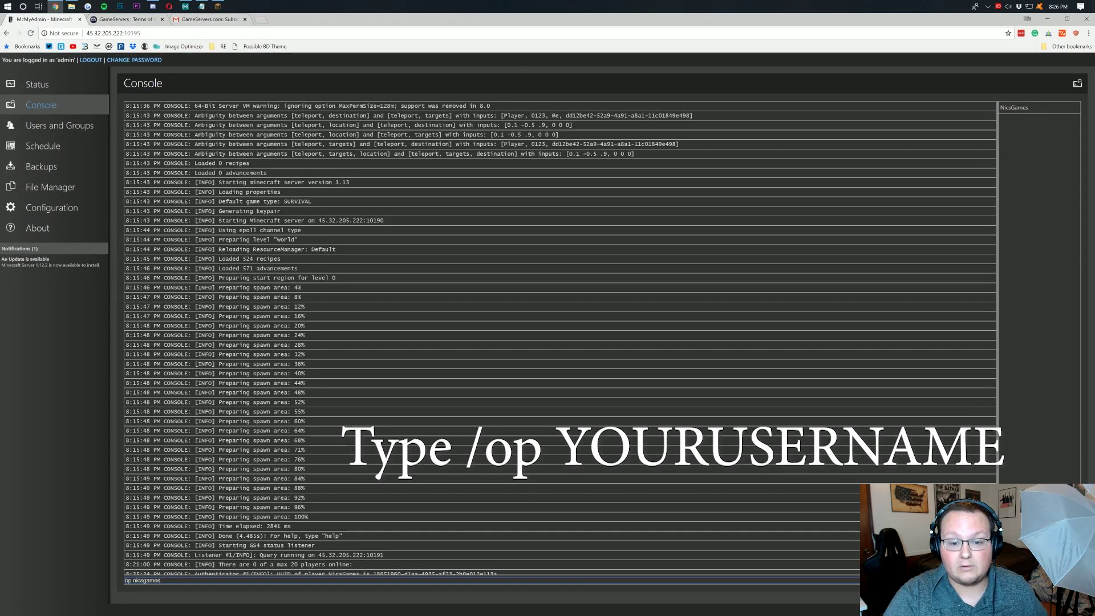
pyautogui.press('Return')
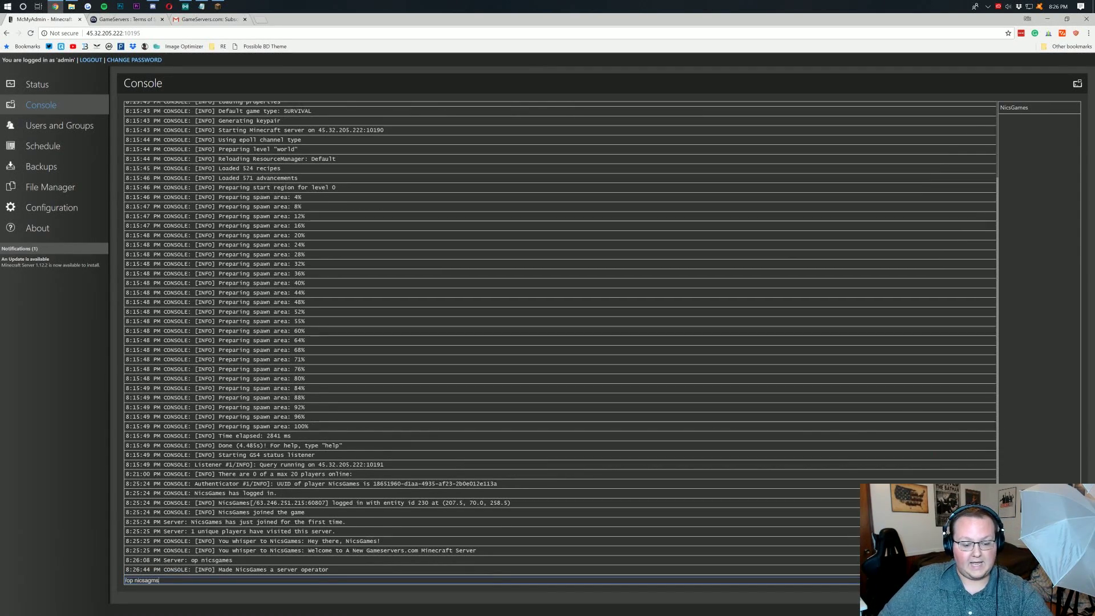
pyautogui.click(171, 569)
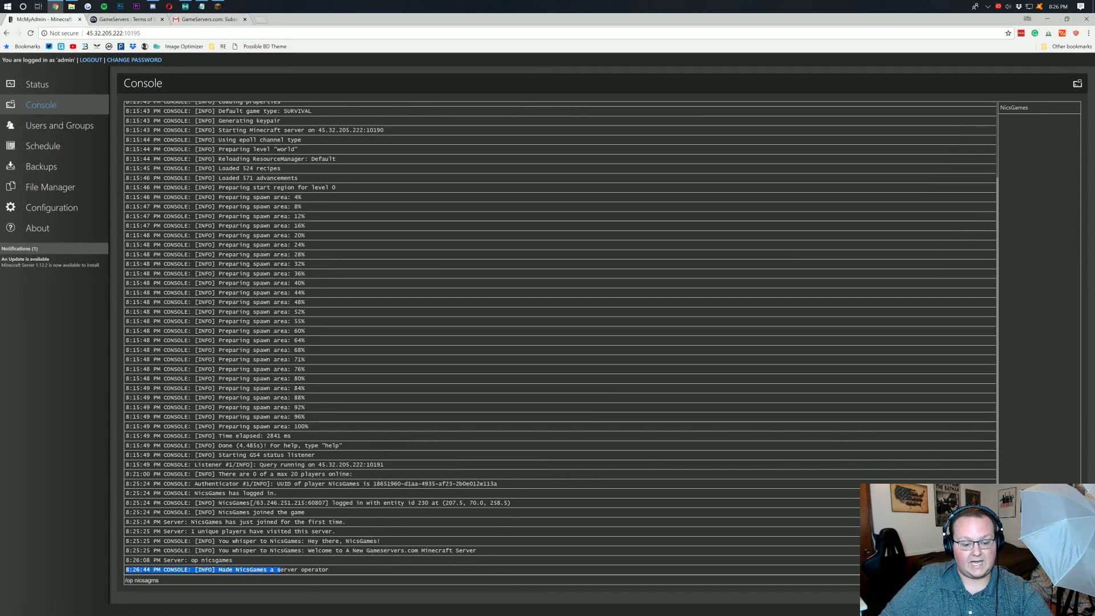
# Back in Minecraft, run /gamemode creative to put the player in Creative mode
pyautogui.click(218, 7)
pyautogui.write('/gamemode creative')
pyautogui.press('Return')
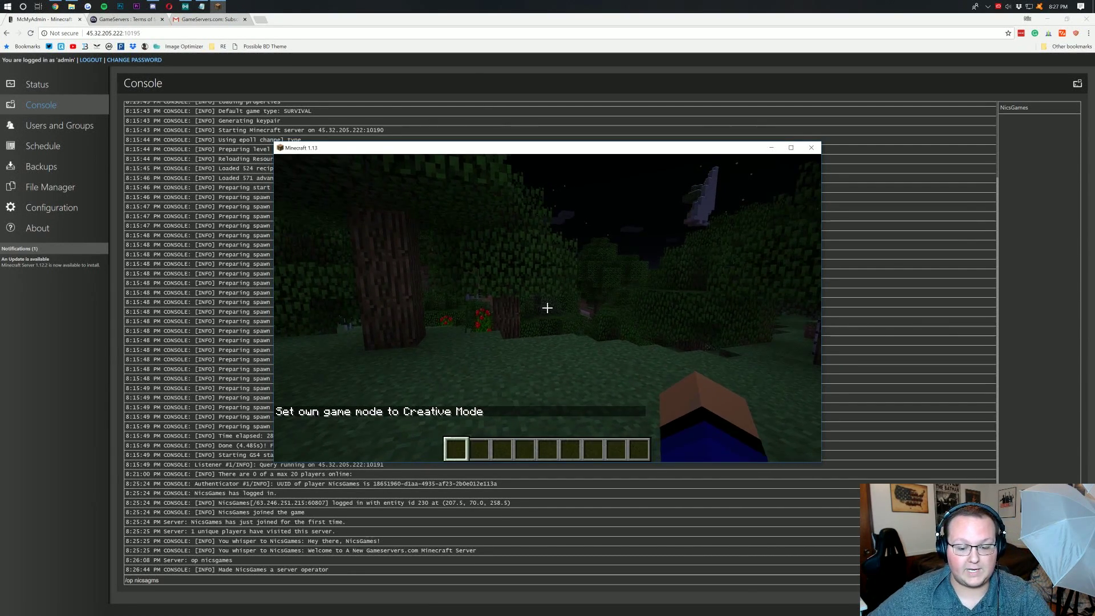
# Search the creative inventory for 'shell', take the Turtle Shell, and close the inventory
pyautogui.press('e')
pyautogui.click(633, 219)
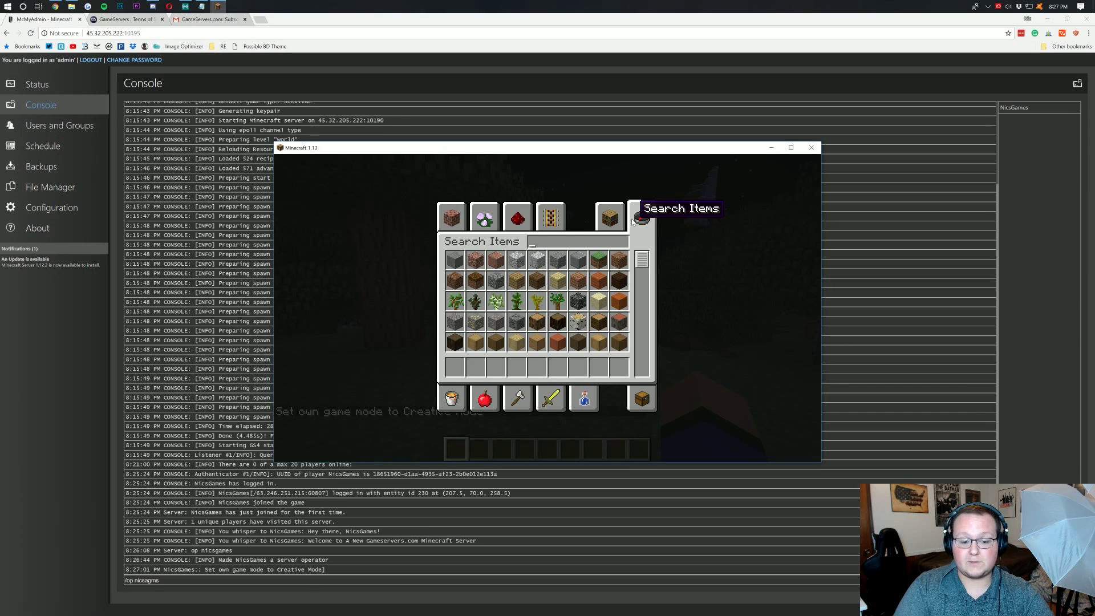
pyautogui.write('she')
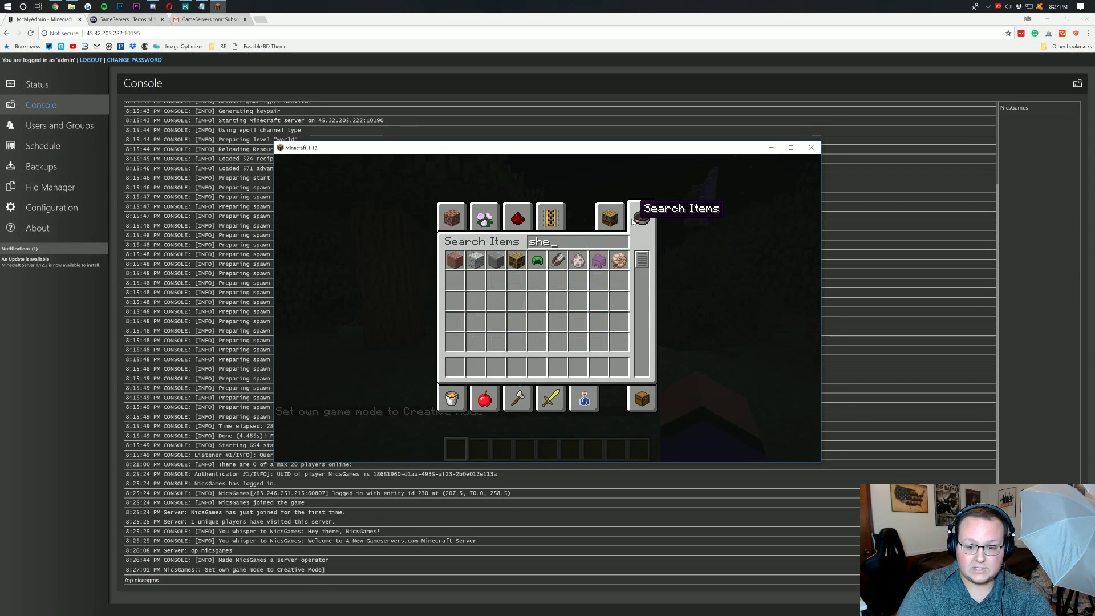
pyautogui.write('ll')
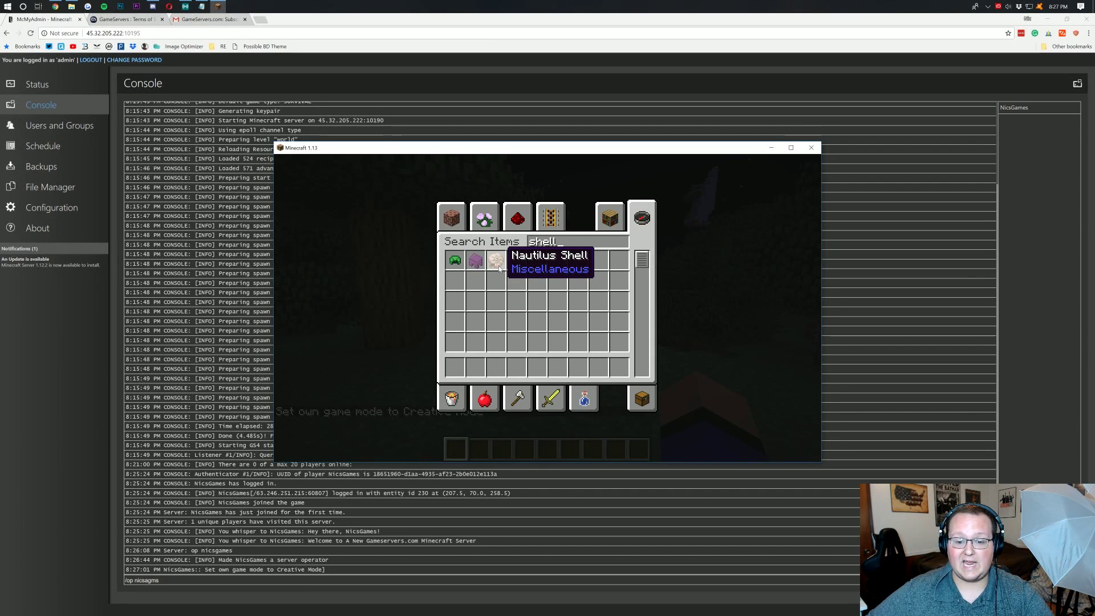
pyautogui.click(452, 265)
pyautogui.press('Escape')
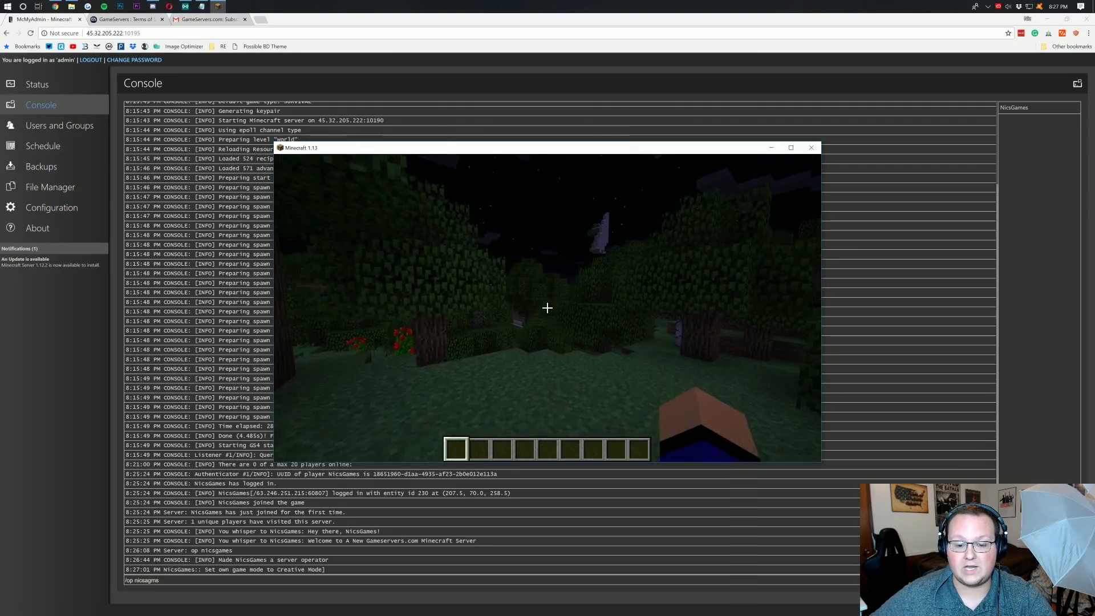
# Fly high above the night-time forest and head onward over the lake, river and mountain
pyautogui.press('space')
pyautogui.press('space')
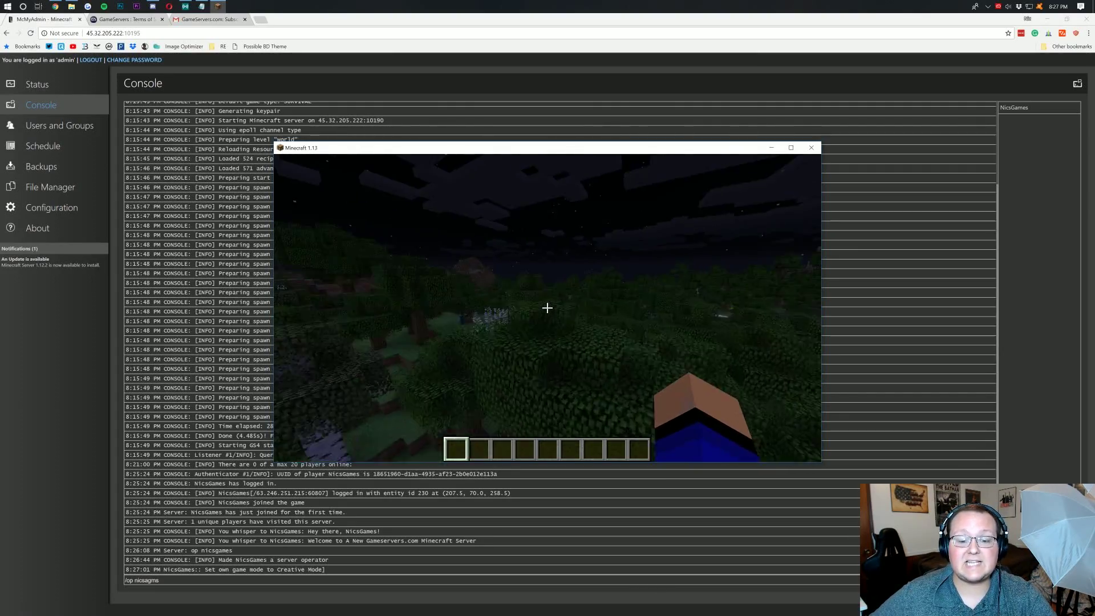
pyautogui.press('space')
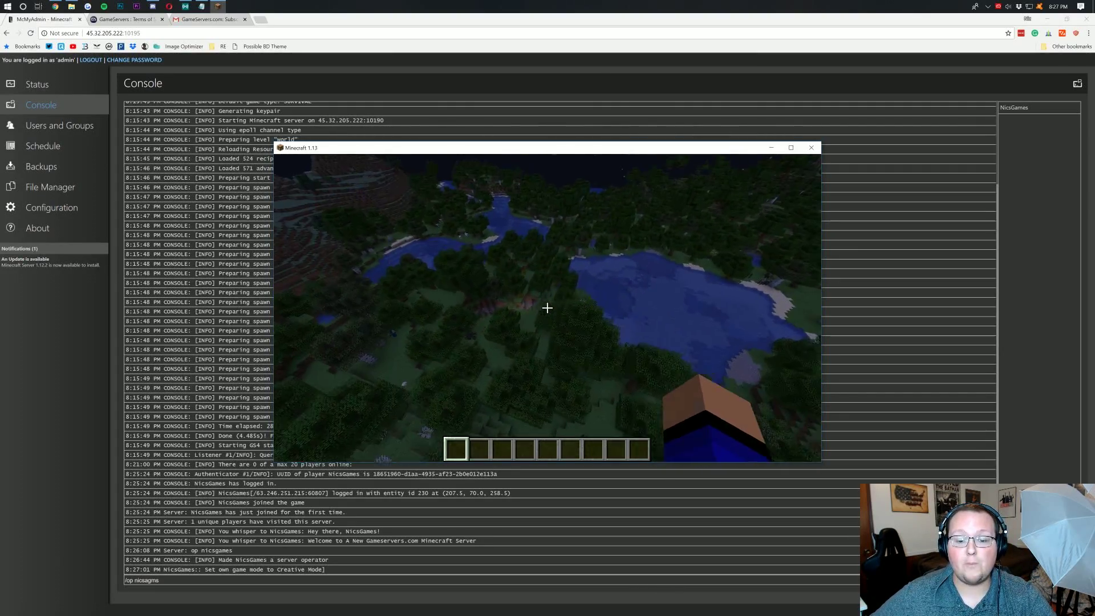
pyautogui.press('space')
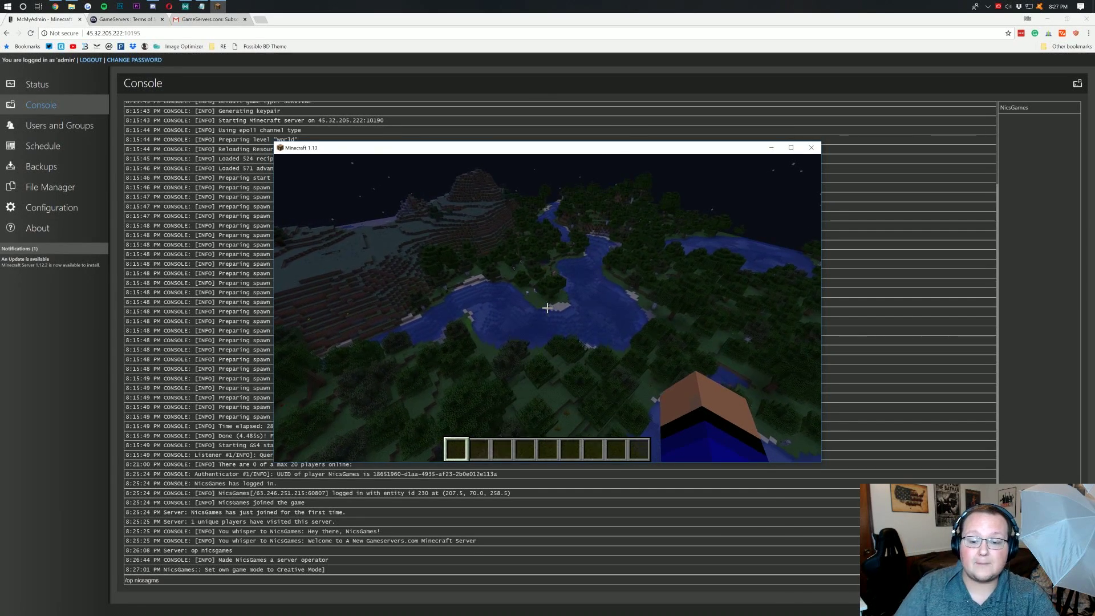
pyautogui.press('space')
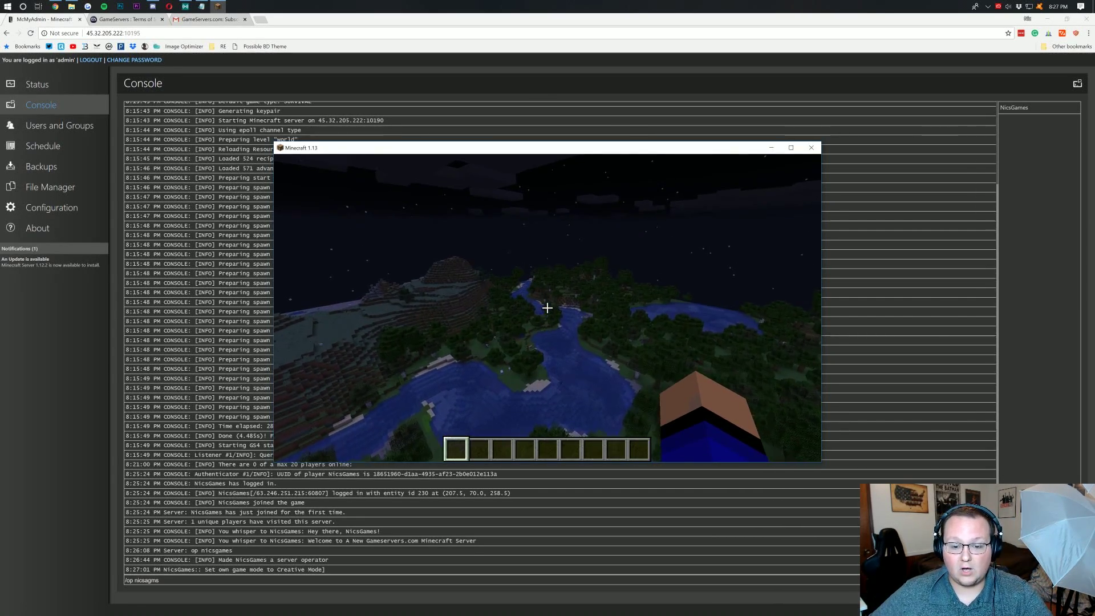
pyautogui.press('space')
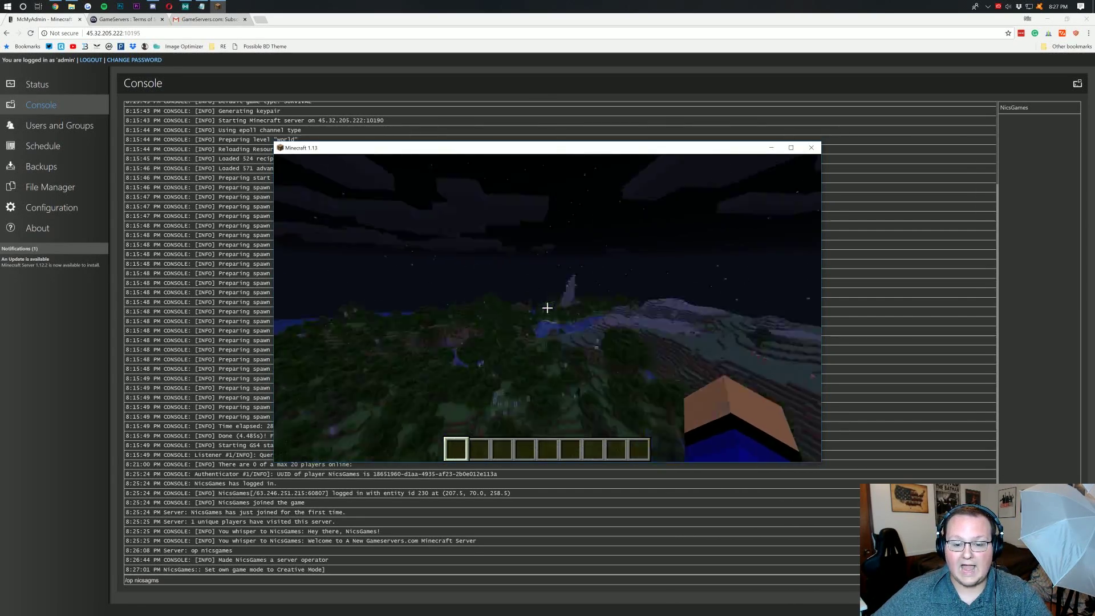
pyautogui.press('w')
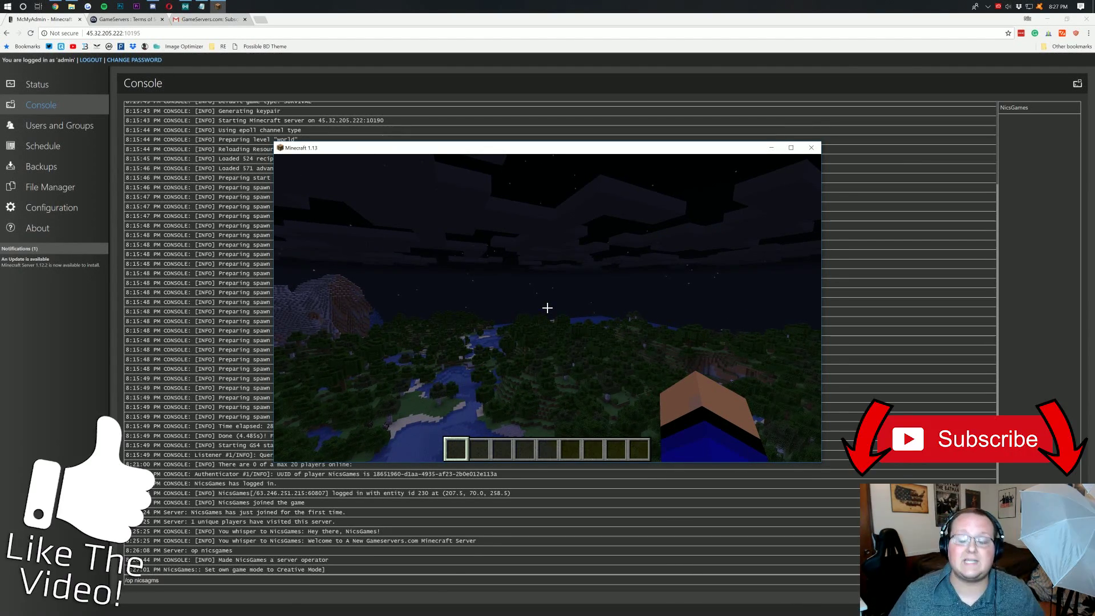